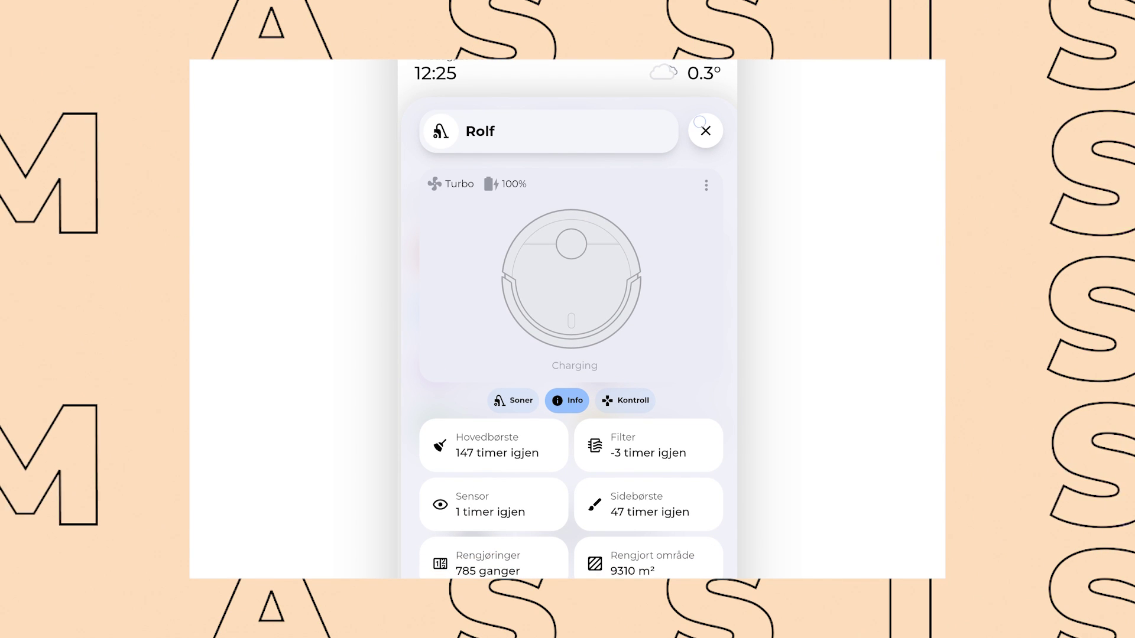
# Close the vacuum robot popup on the dashboard.
pyautogui.click(700, 125)
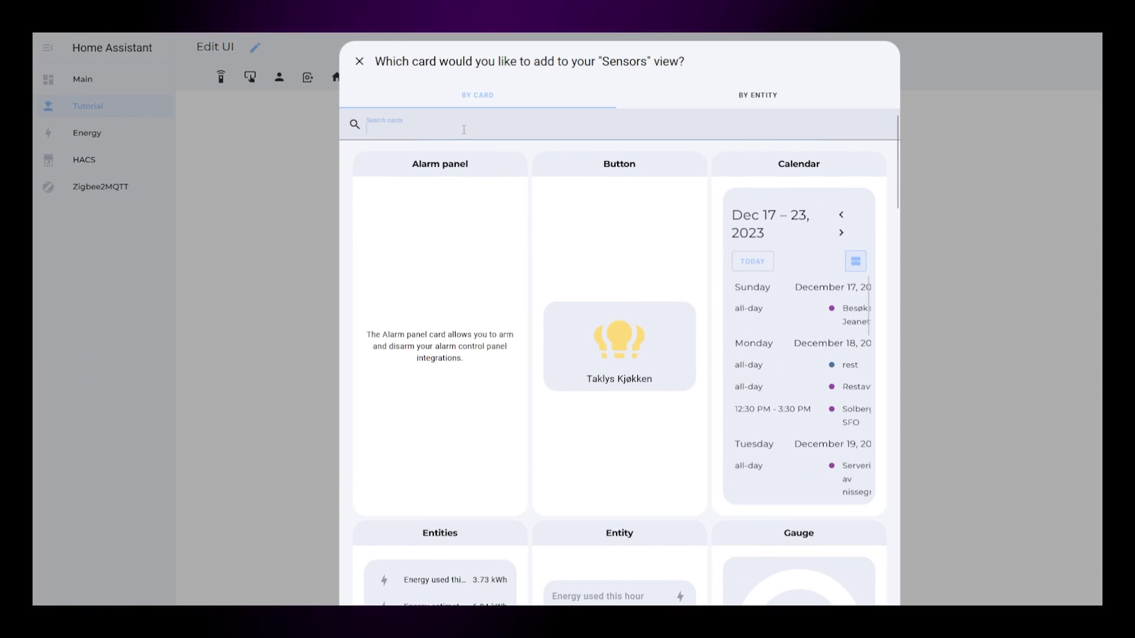
# Add a 2-column grid card with squares turned off, containing a custom button card.
pyautogui.write('grid')
pyautogui.click(491, 162)
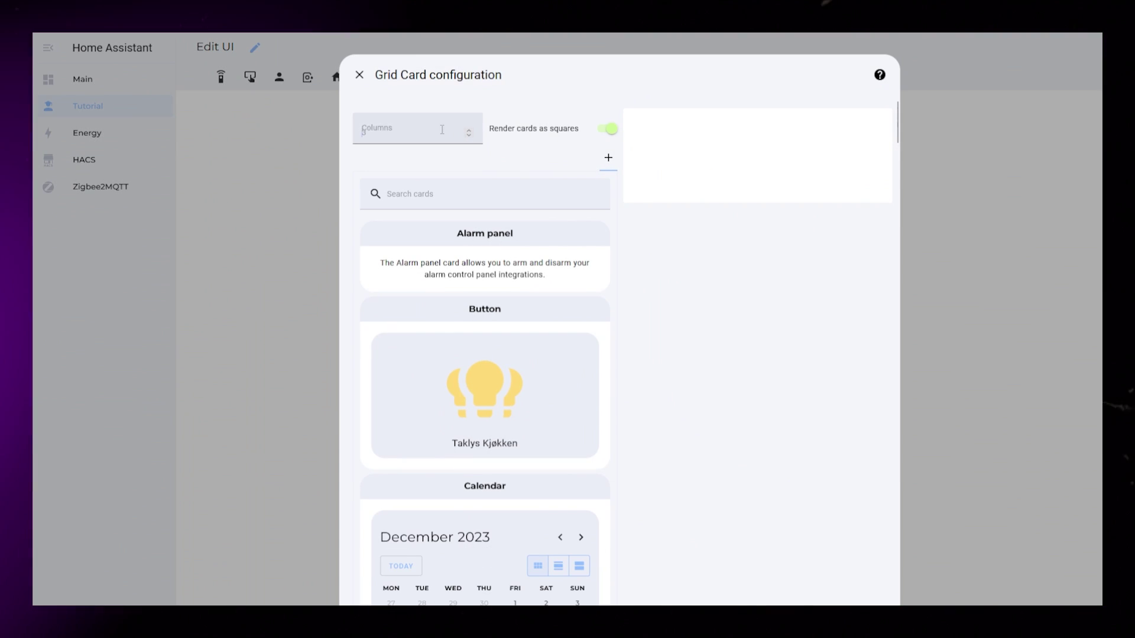
pyautogui.write('2')
pyautogui.click(608, 128)
pyautogui.click(485, 194)
pyautogui.write('button')
pyautogui.click(501, 425)
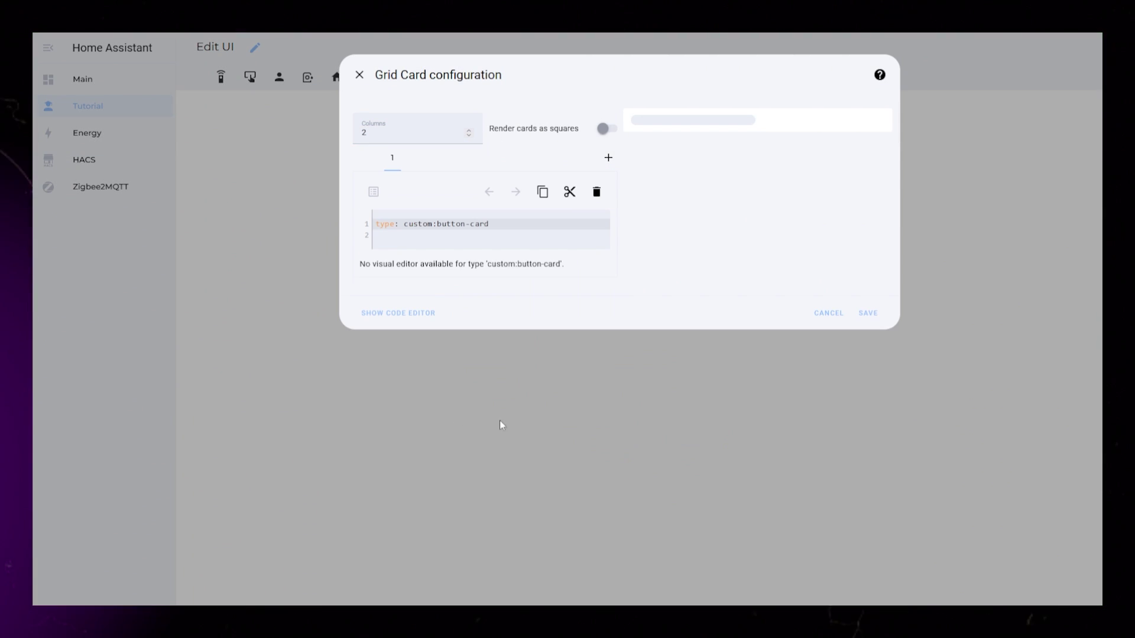
# Give the button card name Something, icon mdi:lightning-bolt, label Something else and show_label: true.
pyautogui.write('name: ')
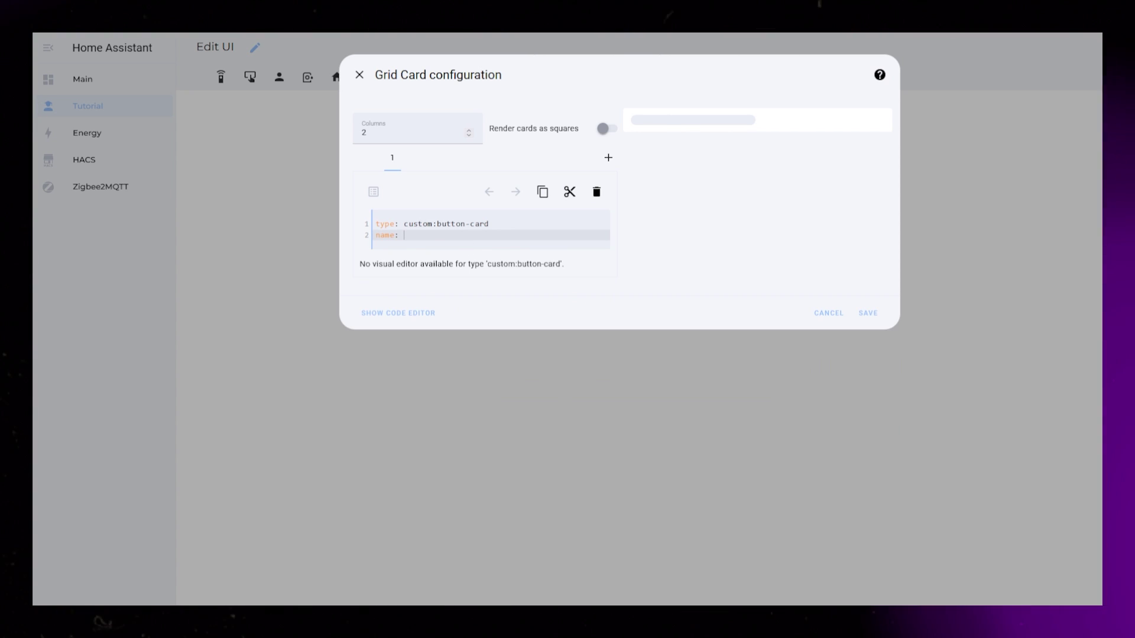
pyautogui.write('Something icon: mdi')
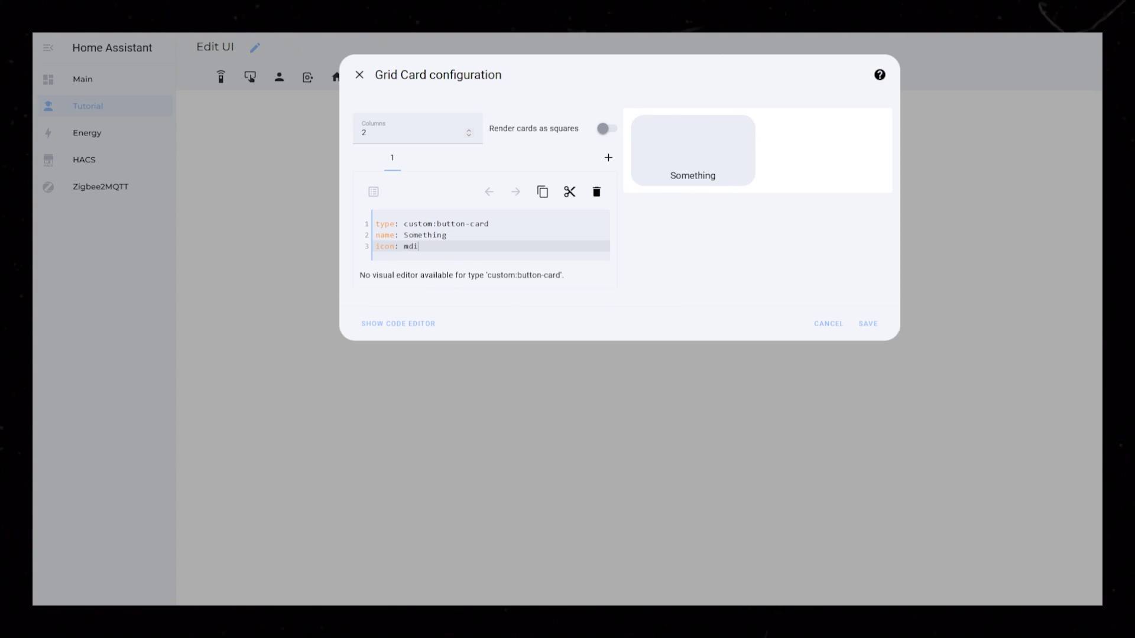
pyautogui.write(':lightning')
pyautogui.press('Return')
pyautogui.press('Return')
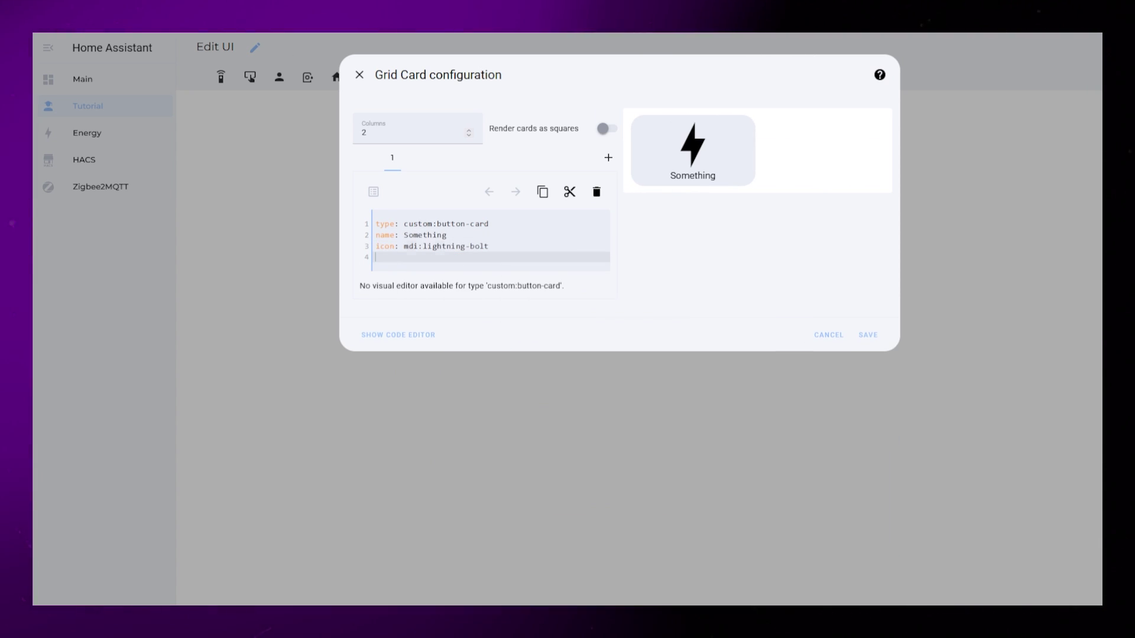
pyautogui.write('label: Something else')
pyautogui.press('Return')
pyautogui.write('sh')
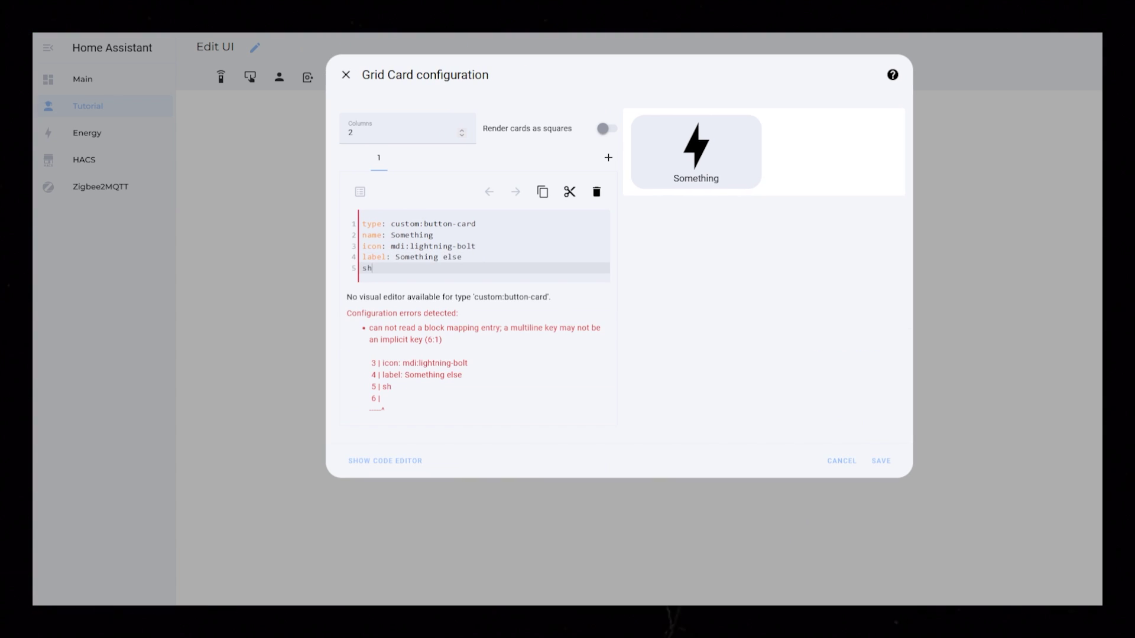
pyautogui.write('ow_label: true')
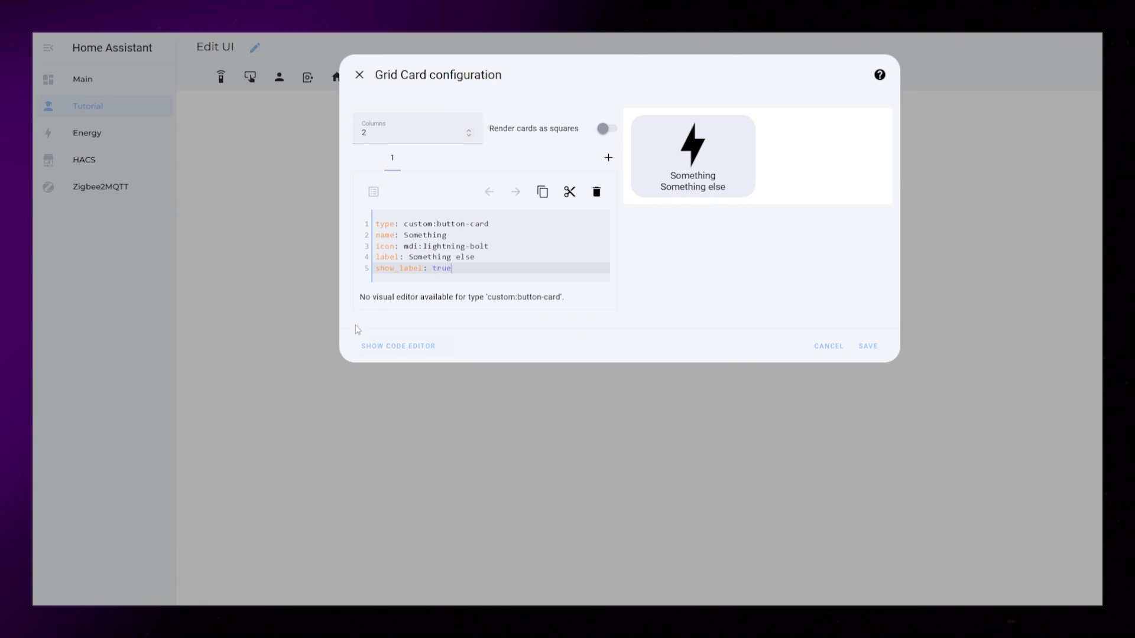
# Set the entity to the Nord Pool price sensor, add show_state: false and a styles: section.
pyautogui.click(376, 246)
pyautogui.press('Return')
pyautogui.press('Up')
pyautogui.write('entity: s')
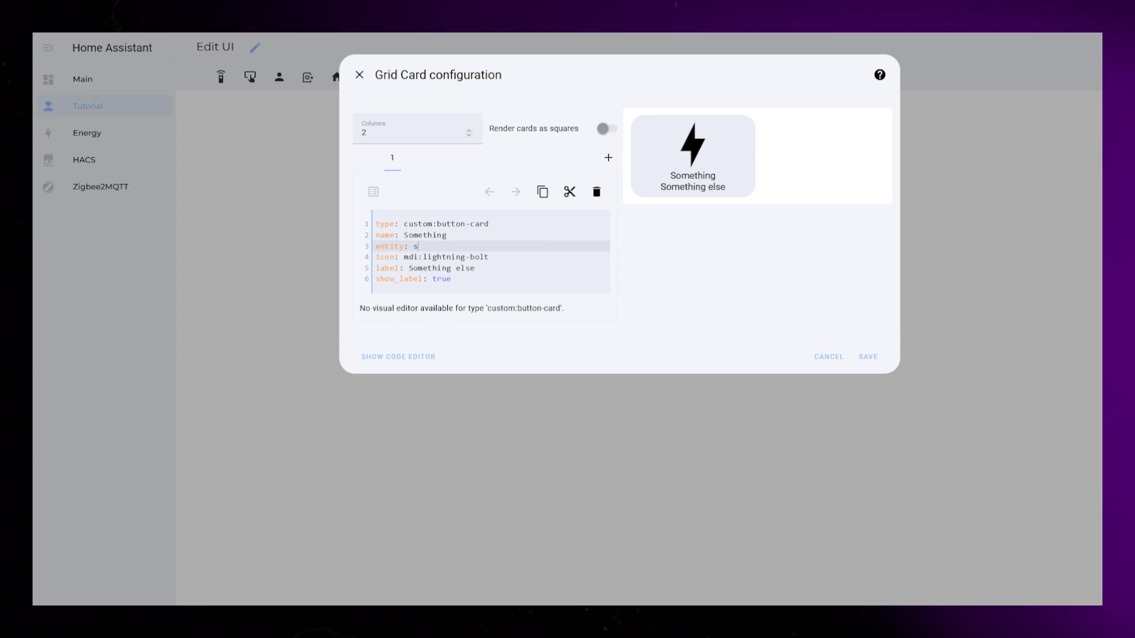
pyautogui.write('ensor.nordp')
pyautogui.press('Down')
pyautogui.hotkey('ctrl', 'End')
pyautogui.press('Return')
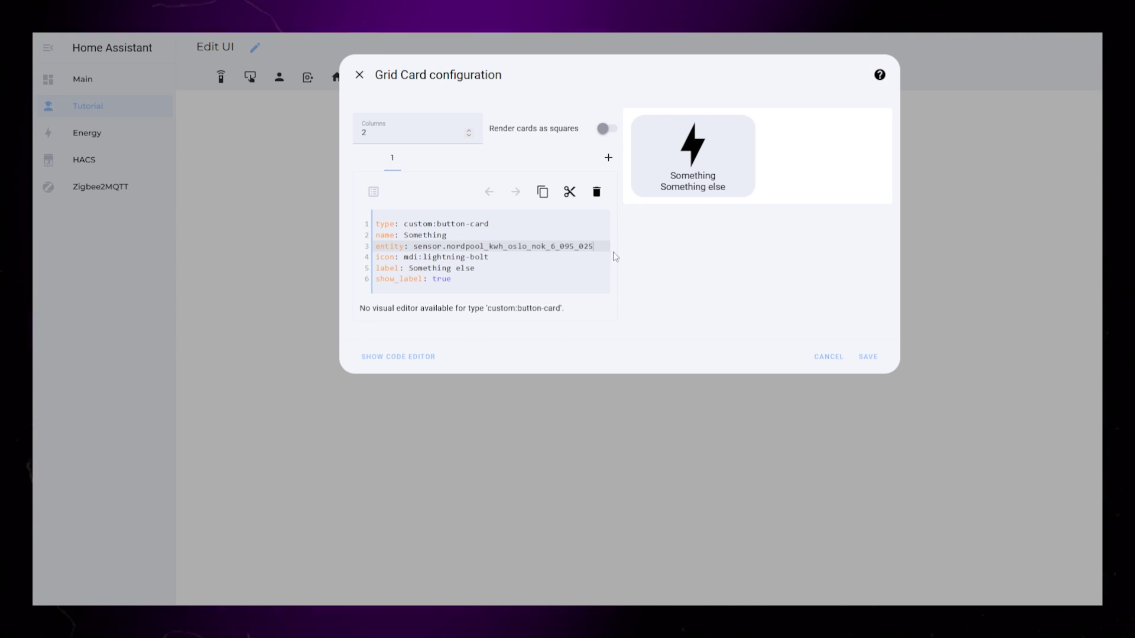
pyautogui.write('show_state: false')
pyautogui.press('Return')
pyautogui.press('Return')
pyautogui.press('Return')
pyautogui.press('Return')
pyautogui.press('Up')
pyautogui.press('Up')
pyautogui.write('styles:')
pyautogui.press('Return')
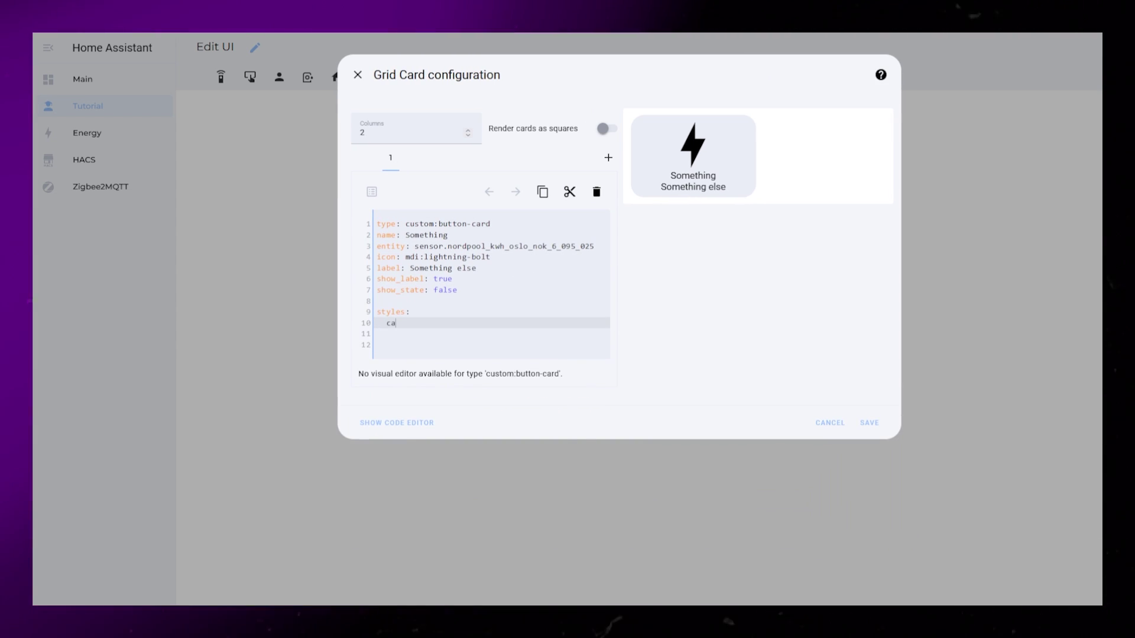
# Add card, img_cell, icon, name and label style sections, with 20px card padding and a left-aligned 24x44px img_cell.
pyautogui.write('card:   ')
pyautogui.write('img_cell')
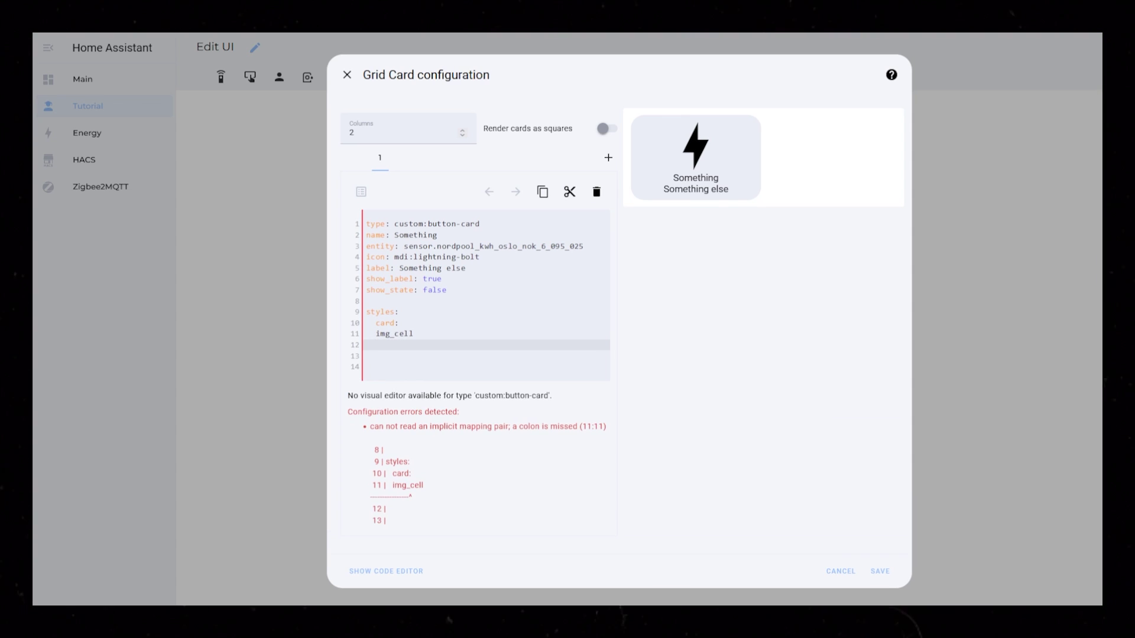
pyautogui.press('Return')
pyautogui.write('icon:')
pyautogui.press('Return')
pyautogui.write(':')
pyautogui.press('Down')
pyautogui.press('Down')
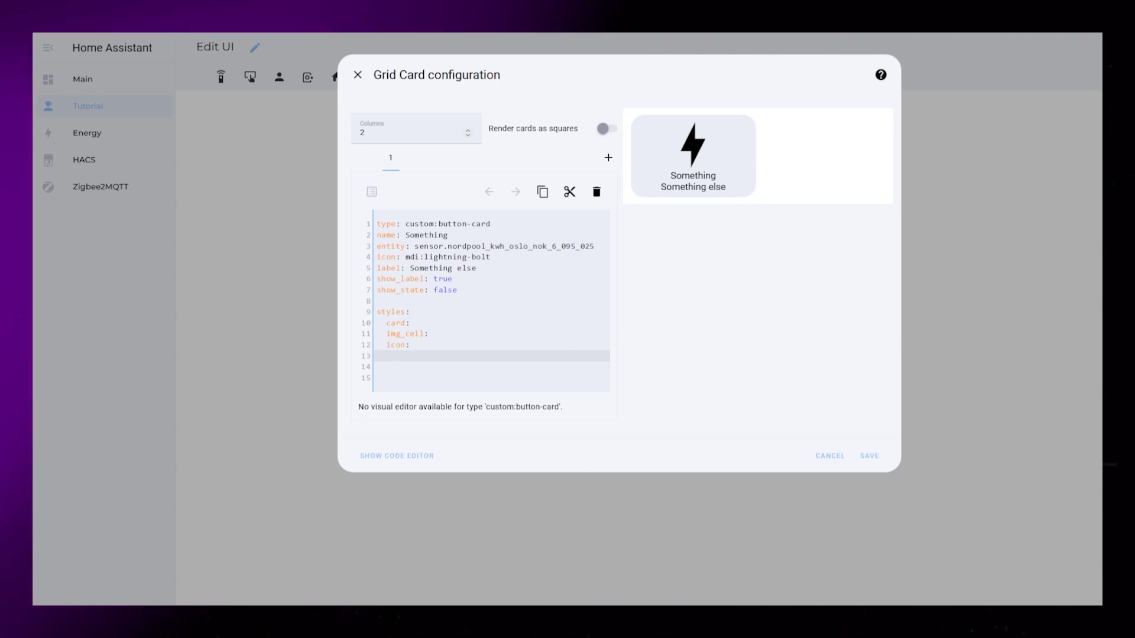
pyautogui.write('name:')
pyautogui.press('Return')
pyautogui.write('label:')
pyautogui.click(441, 323)
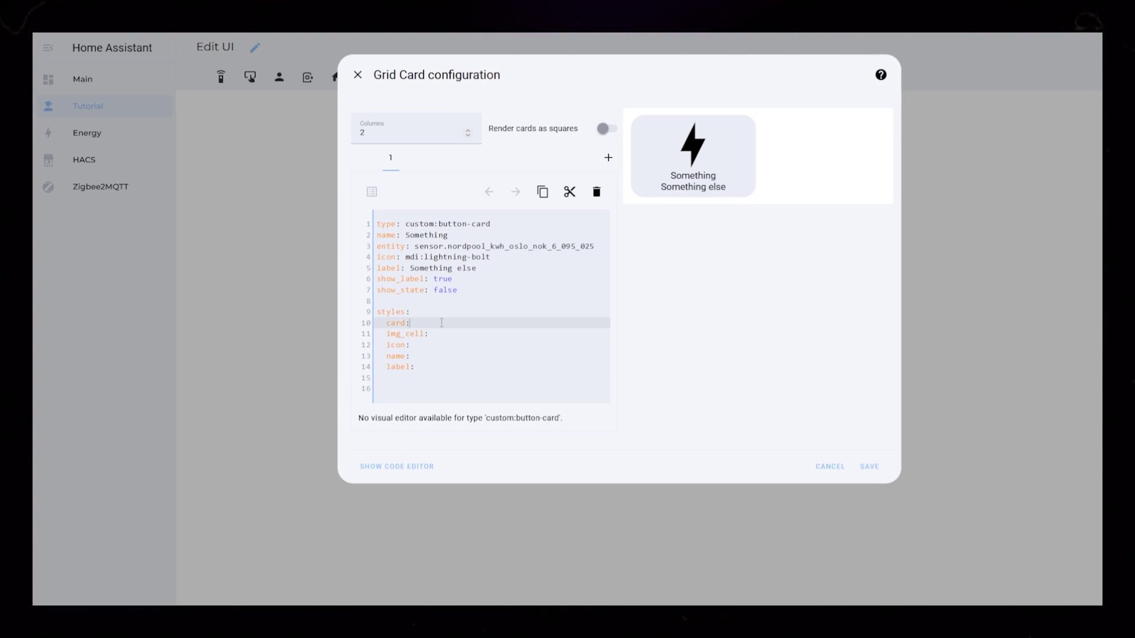
pyautogui.write('- padding: 20px')
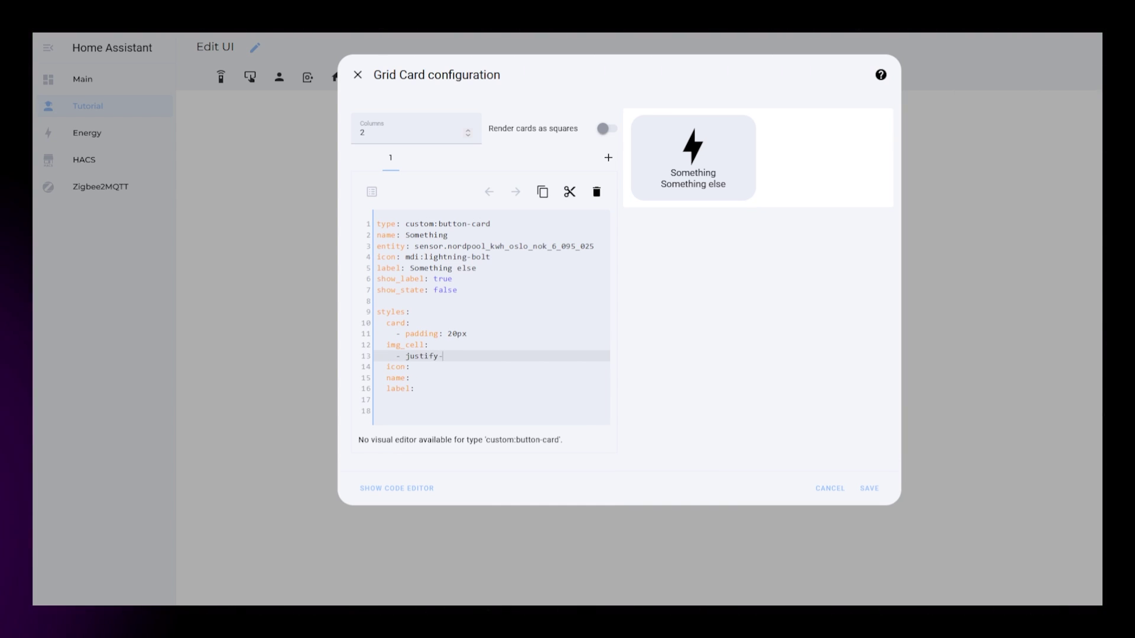
pyautogui.write('self: start')
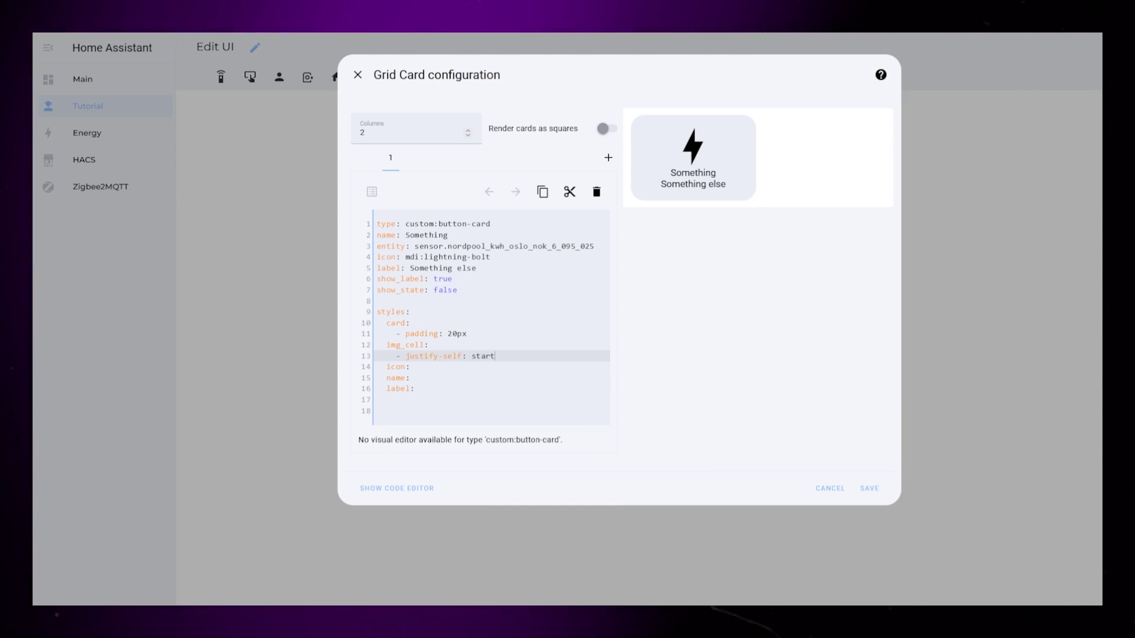
pyautogui.press('Return')
pyautogui.write('- width: 24px')
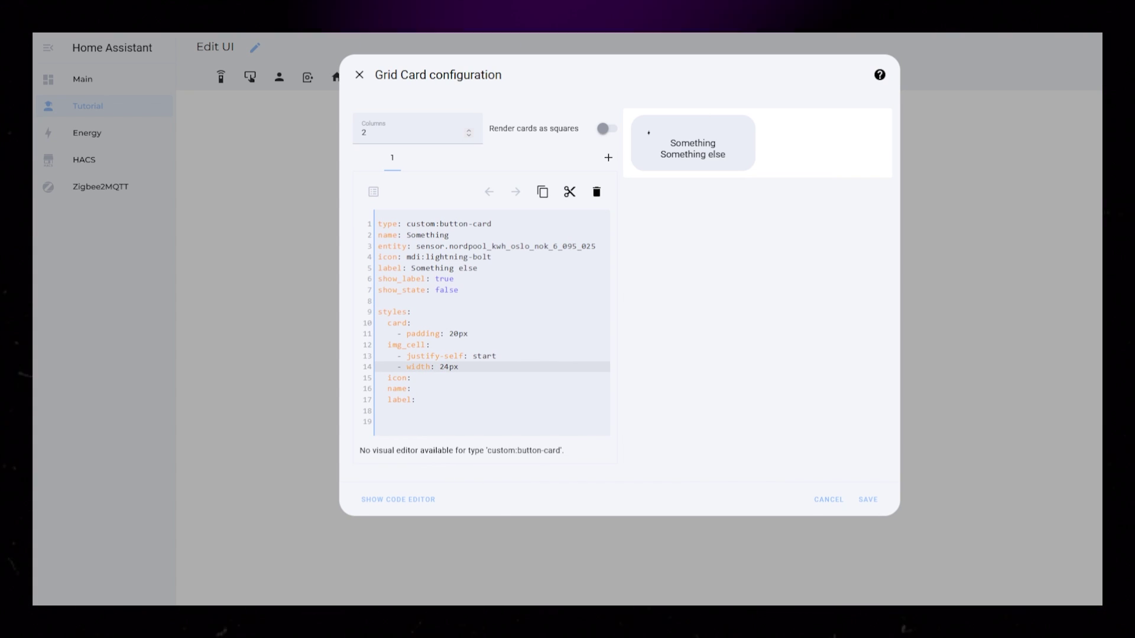
pyautogui.press('Return')
pyautogui.write('- height: 44px')
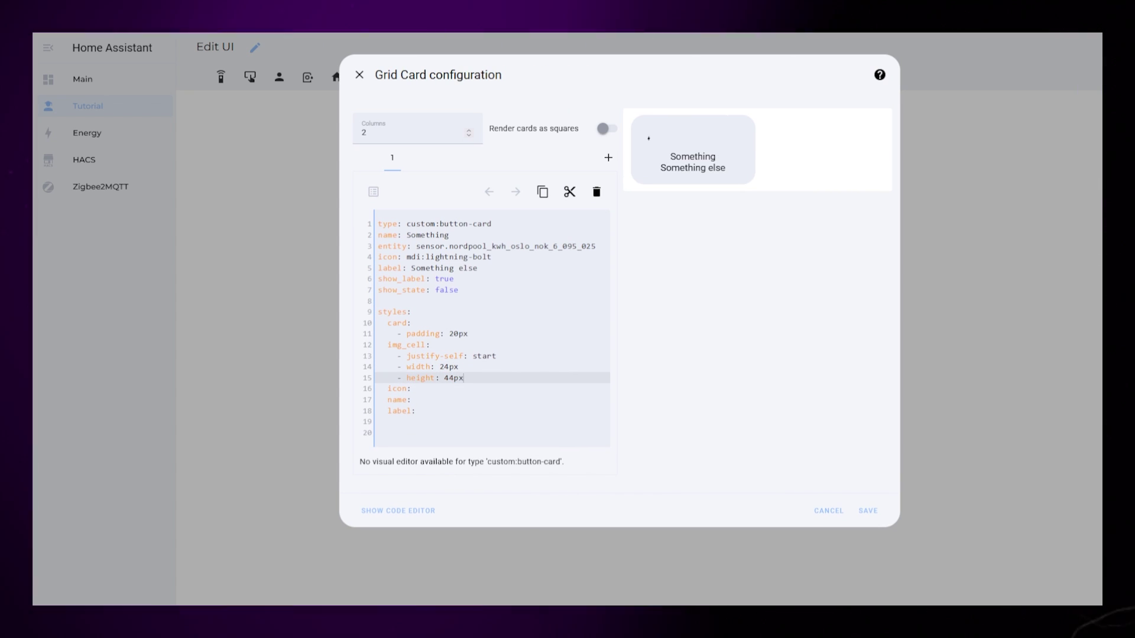
# Style the icon 24px wide and black.
pyautogui.press('Down')
pyautogui.press('Return')
pyautogui.write('- ')
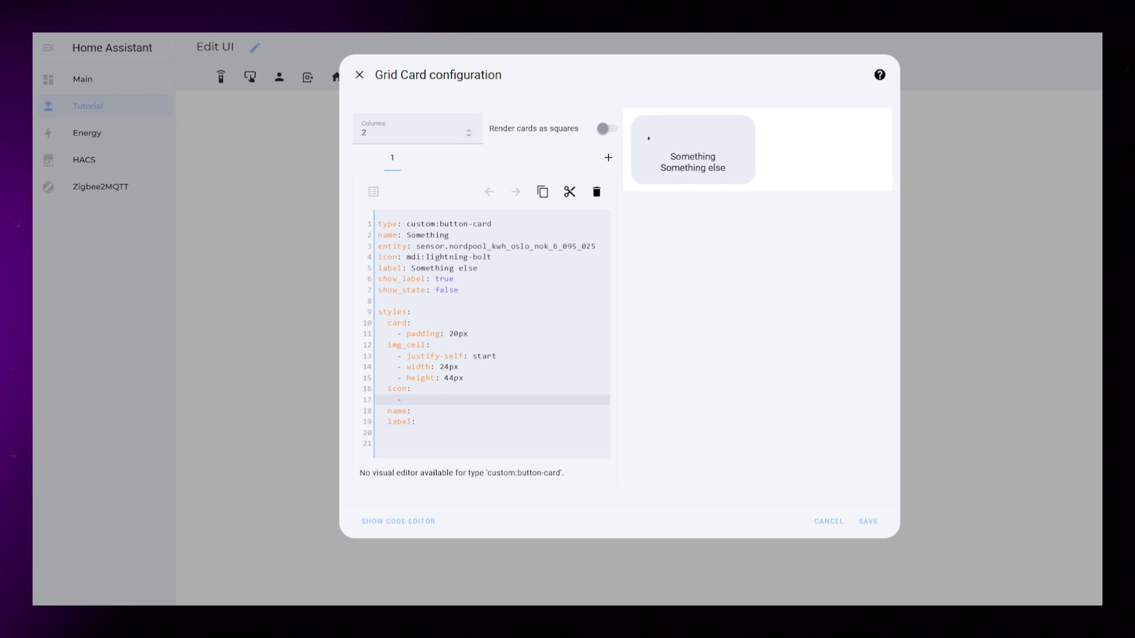
pyautogui.write('width: 24px')
pyautogui.press('Return')
pyautogui.write('- color: black')
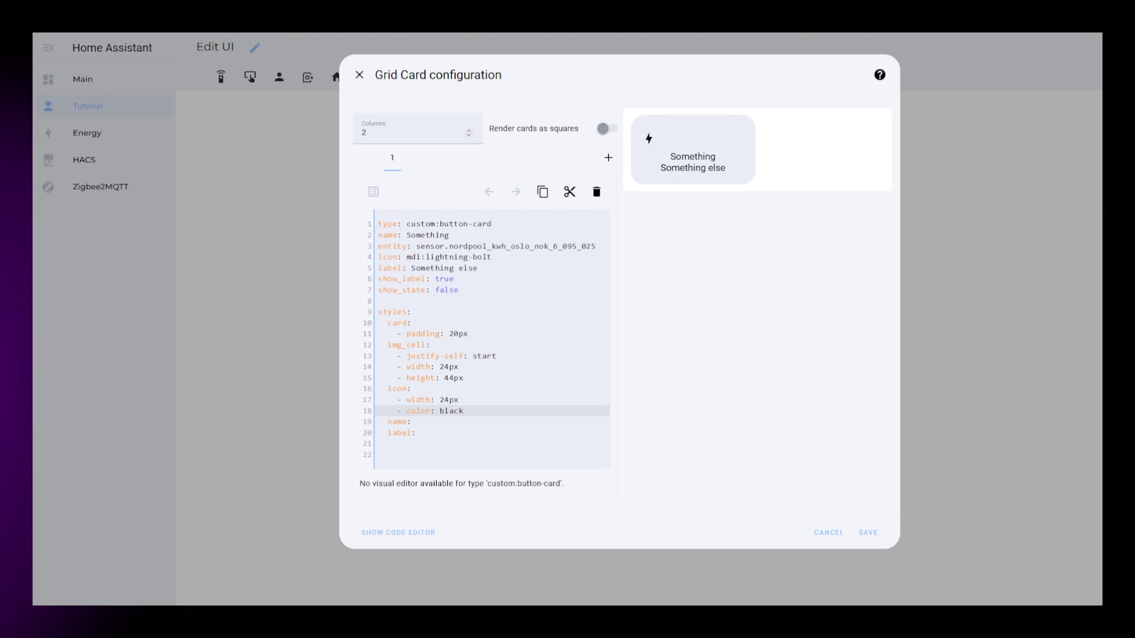
# Make the name left-aligned, 14px, weight 500, and copy those styles to the label with opacity 0.7.
pyautogui.press('Down')
pyautogui.press('Return')
pyautogui.write('- just')
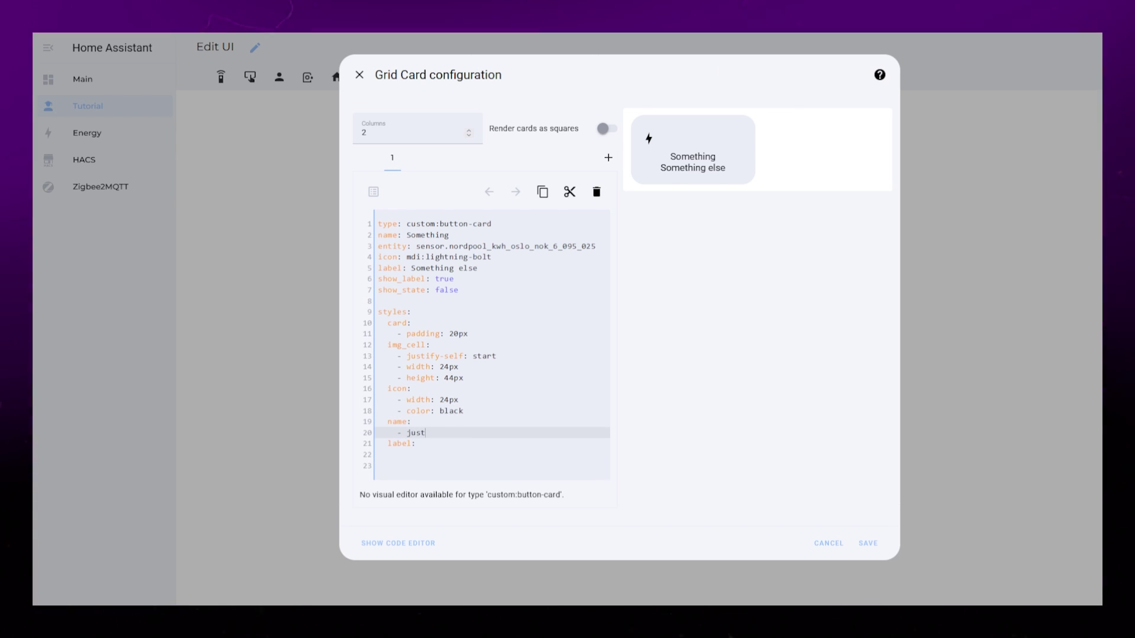
pyautogui.write('ify-self: start     ')
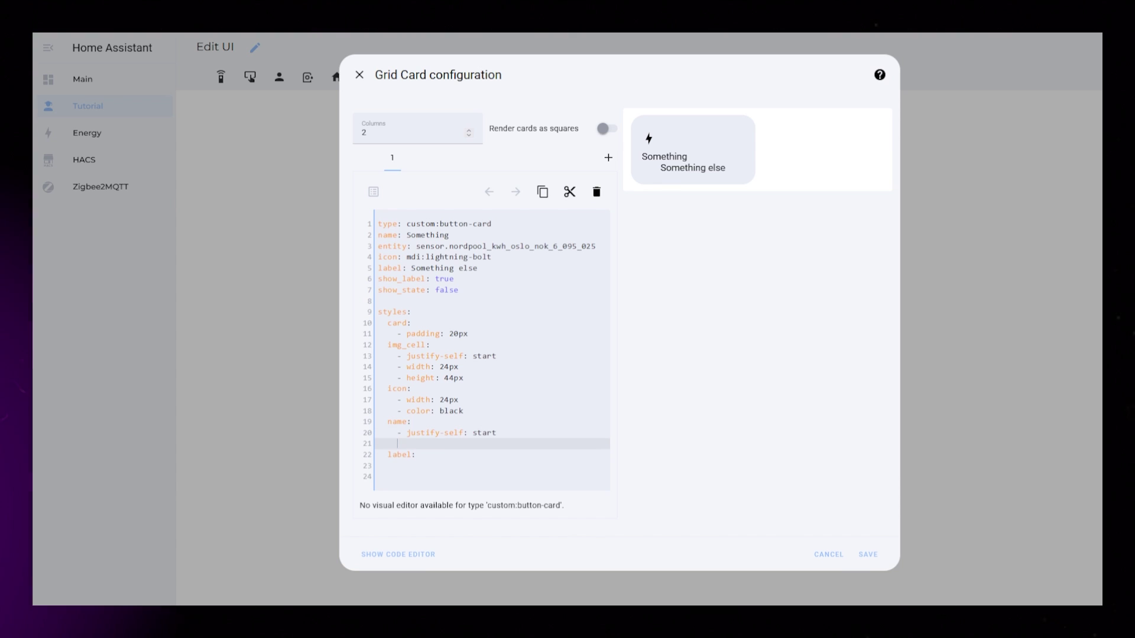
pyautogui.write('- font-size:')
pyautogui.press('BackSpace')
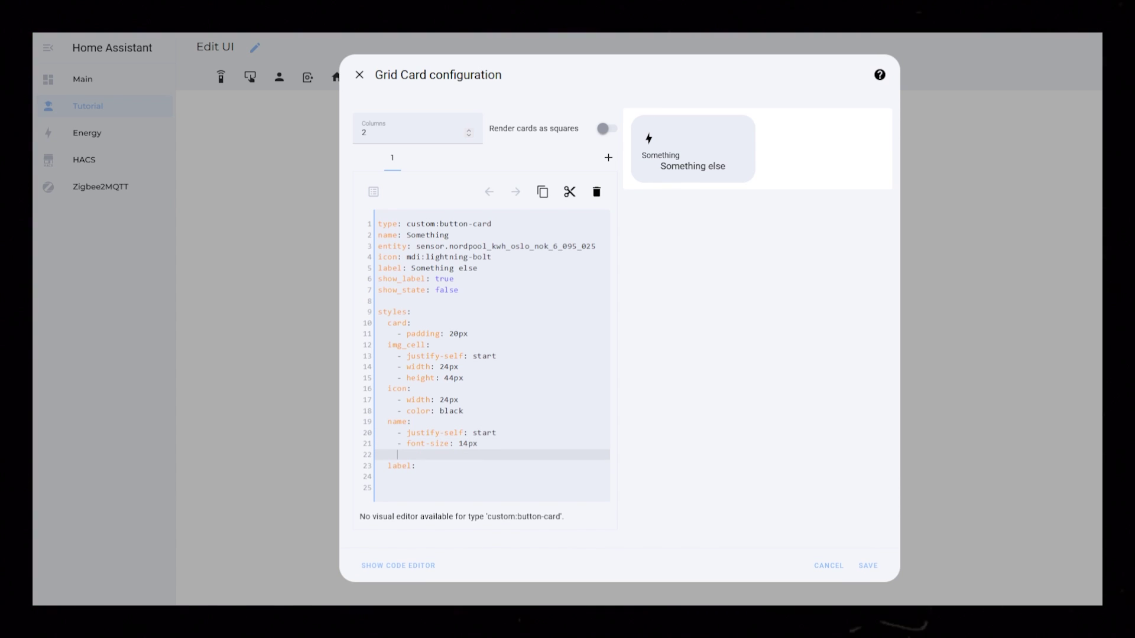
pyautogui.write('500')
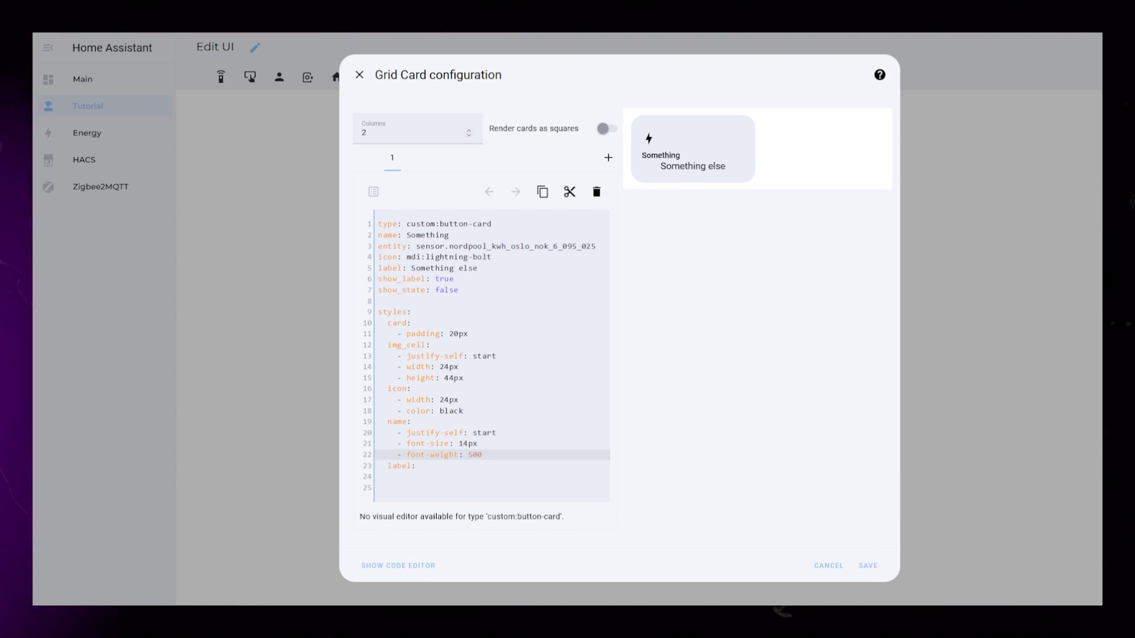
pyautogui.keyDown('shift'); pyautogui.click(377, 433); pyautogui.keyUp('shift')
pyautogui.write('- justify-self: start     - font-size: 14px     - font-weight: 500')
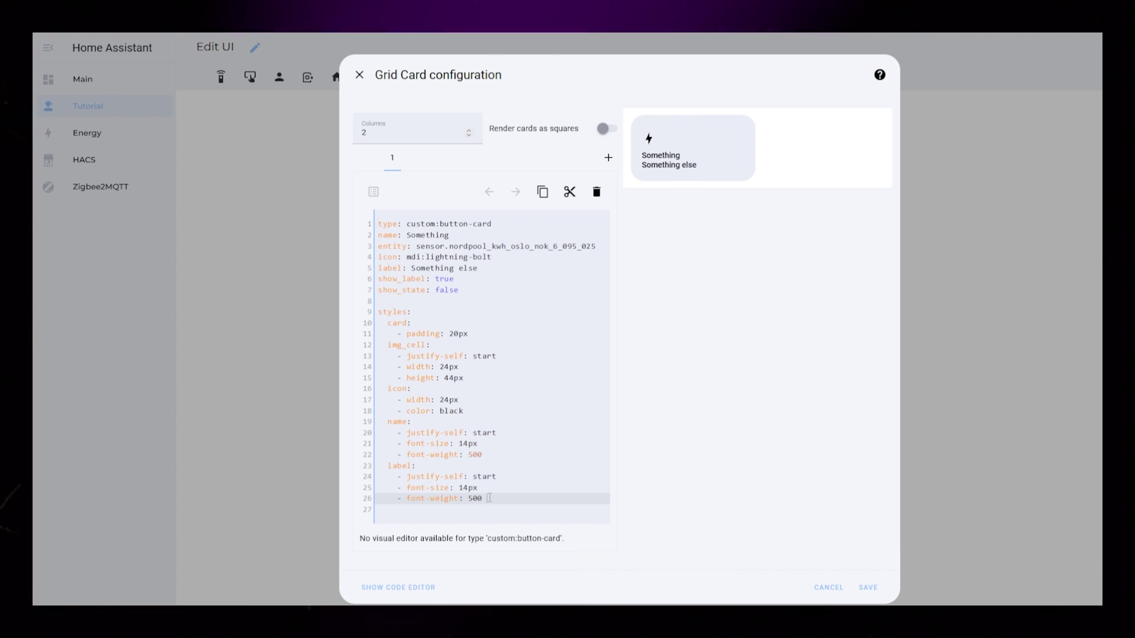
pyautogui.write('- opacity:')
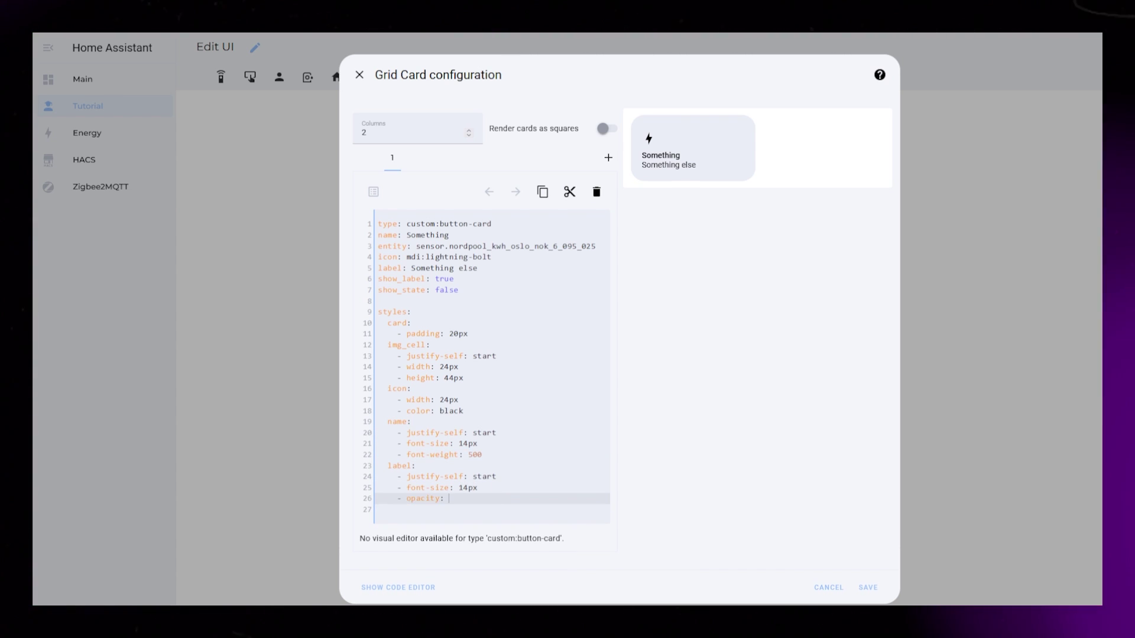
pyautogui.write(" '0.7")
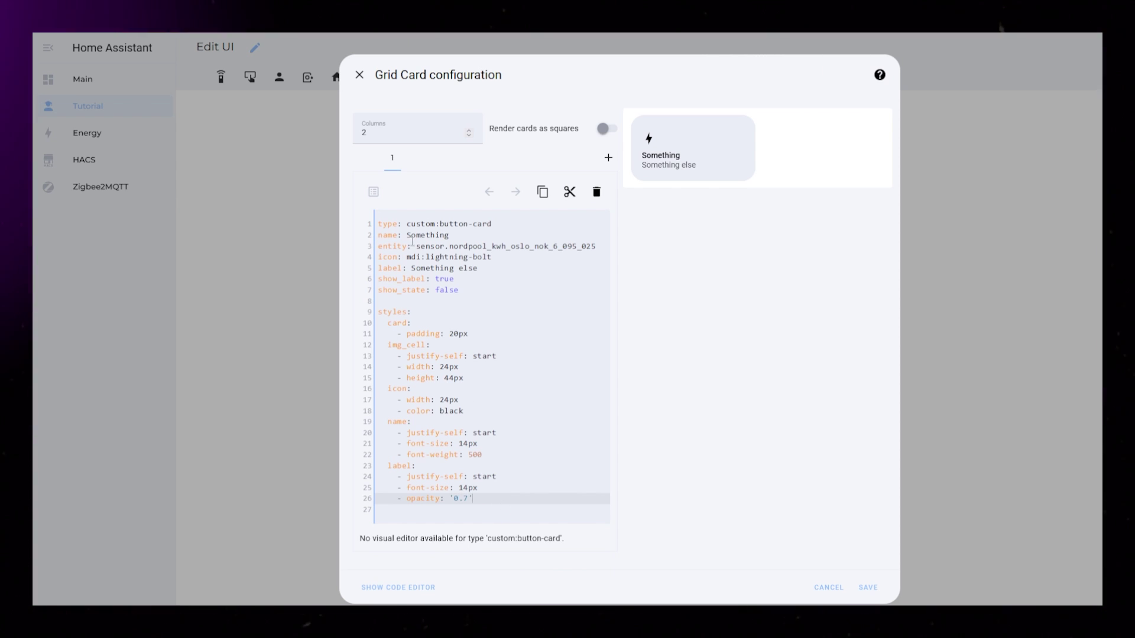
# Replace the label text and make the name a [[[ return entity.state + ' kr/kwt' ]]] template.
pyautogui.moveTo(411, 268); pyautogui.dragTo(478, 268)
pyautogui.write('Electricity')
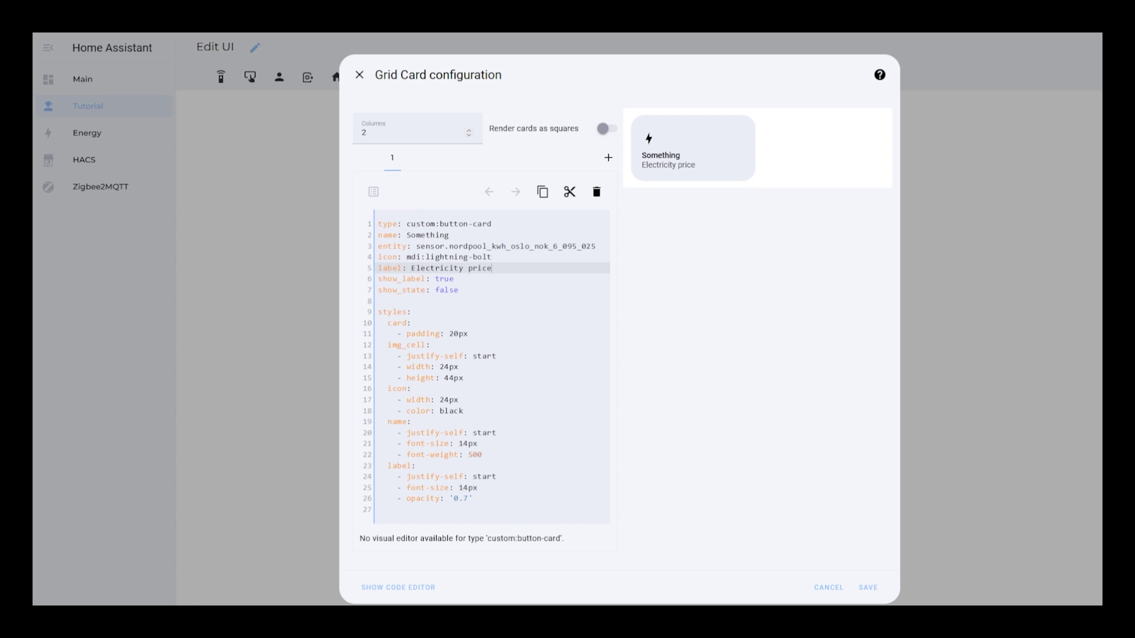
pyautogui.write('|')
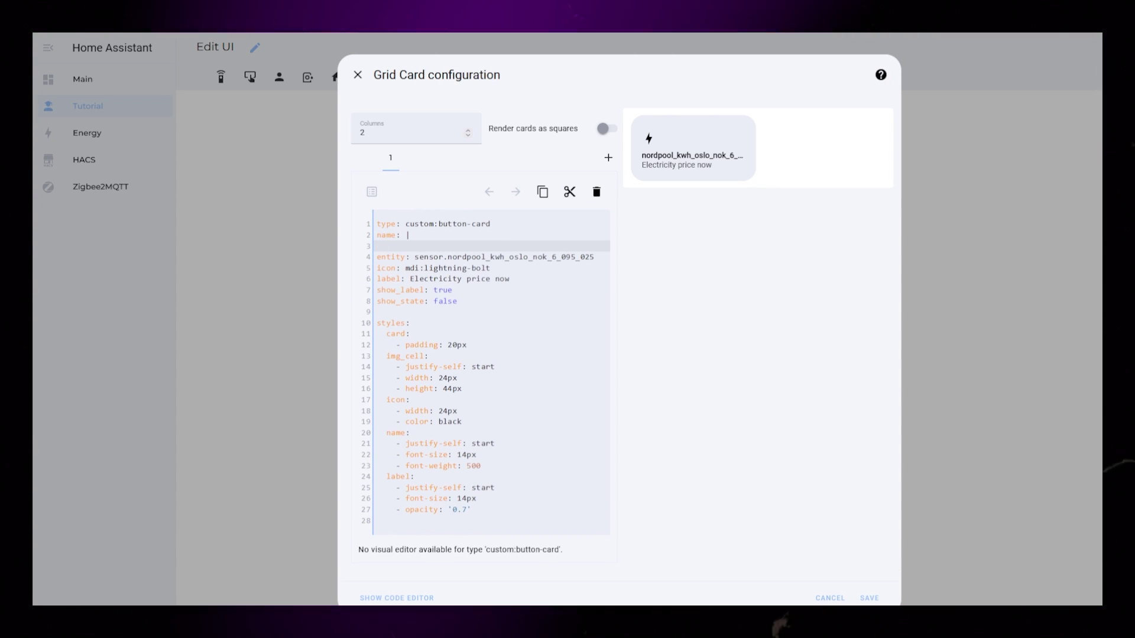
pyautogui.press('Return')
pyautogui.write('[[[]]]')
pyautogui.press('Return')
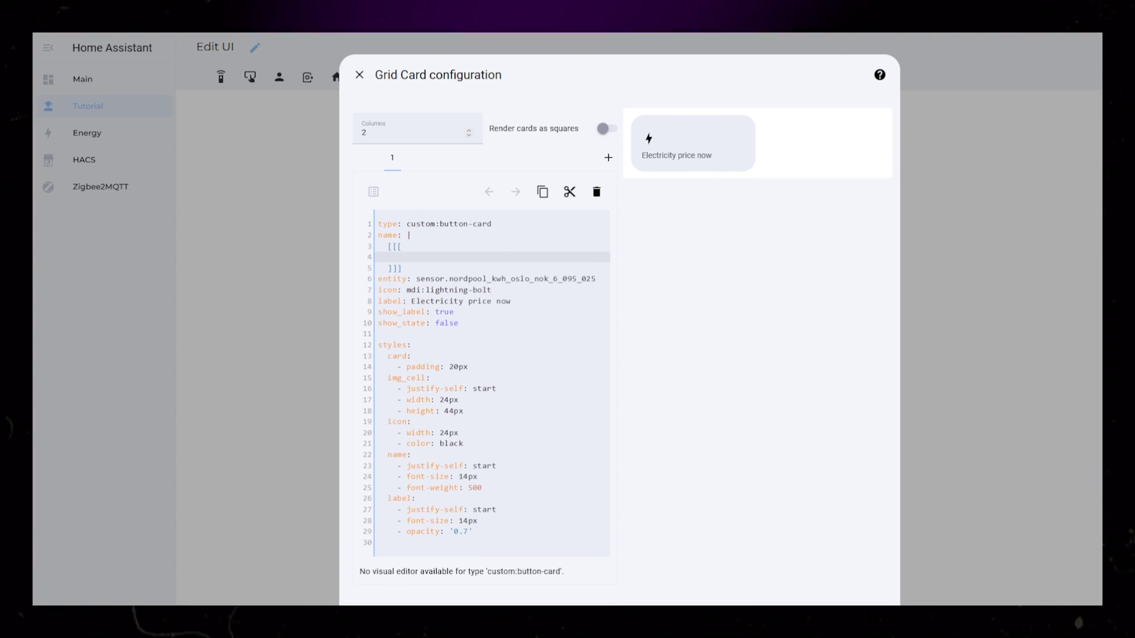
pyautogui.write('return')
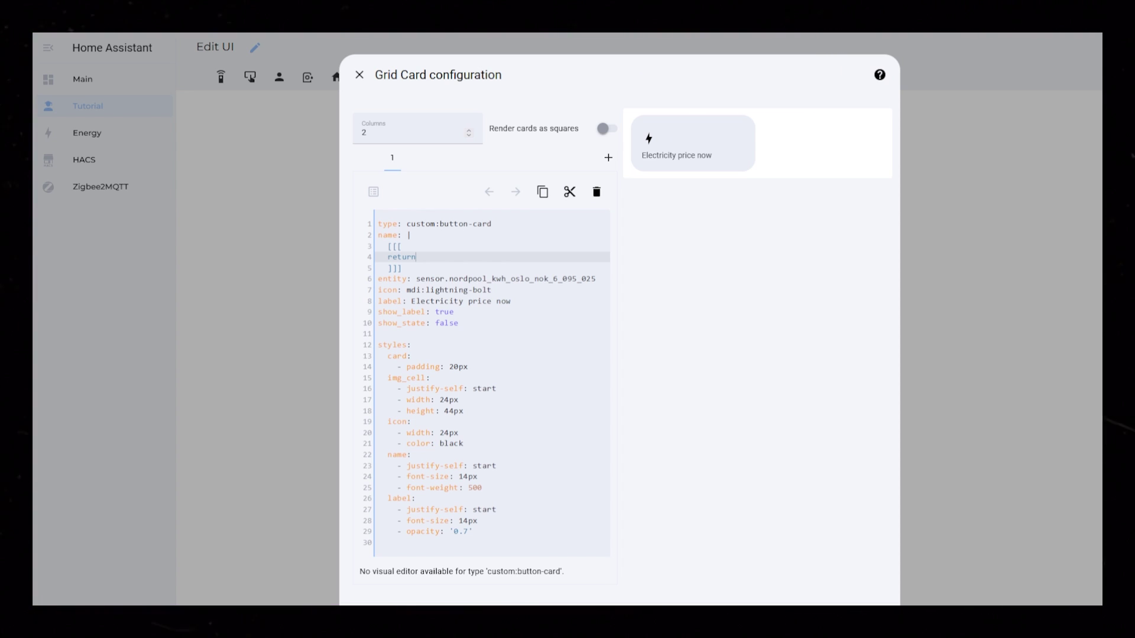
pyautogui.write(' en')
pyautogui.press('BackSpace')
pyautogui.press('BackSpace')
pyautogui.press('BackSpace')
pyautogui.press('BackSpace')
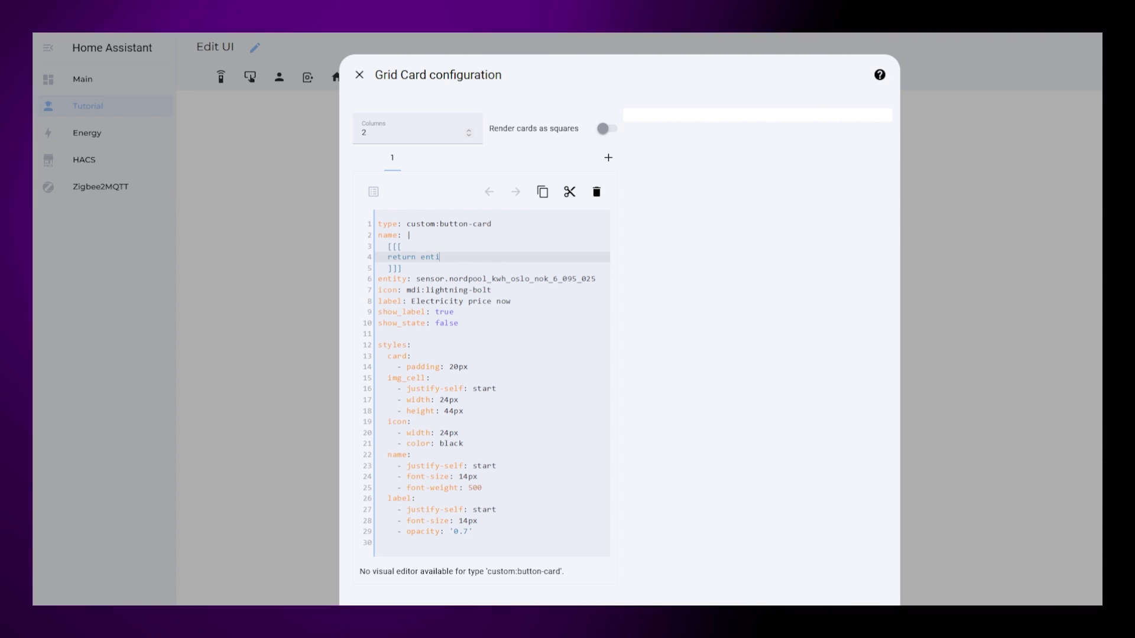
pyautogui.write('ity')
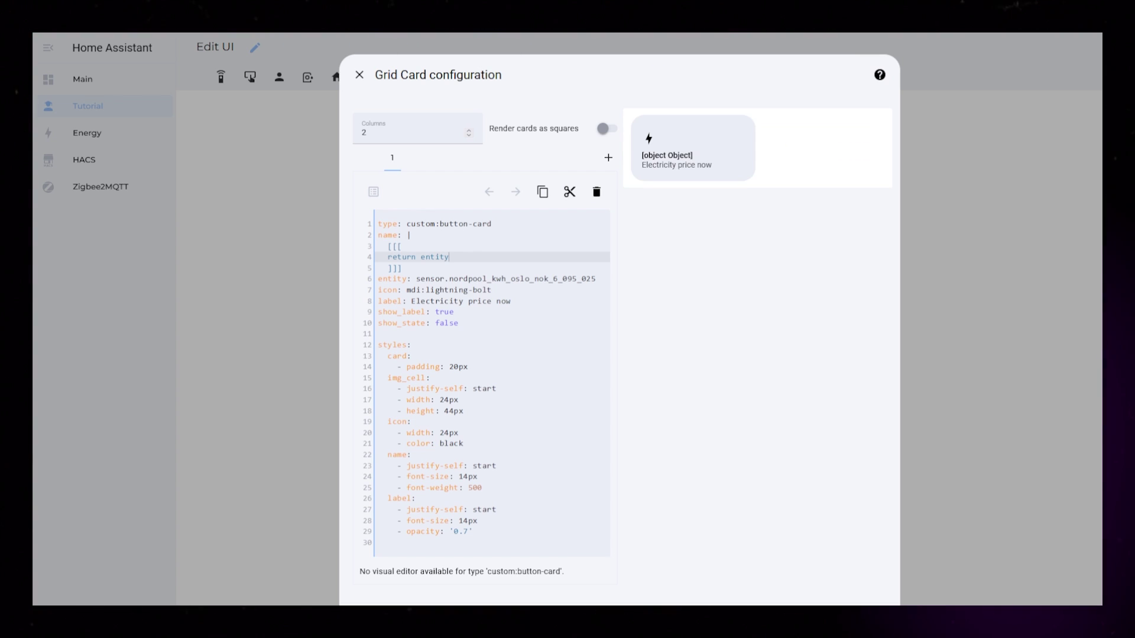
pyautogui.write('.state')
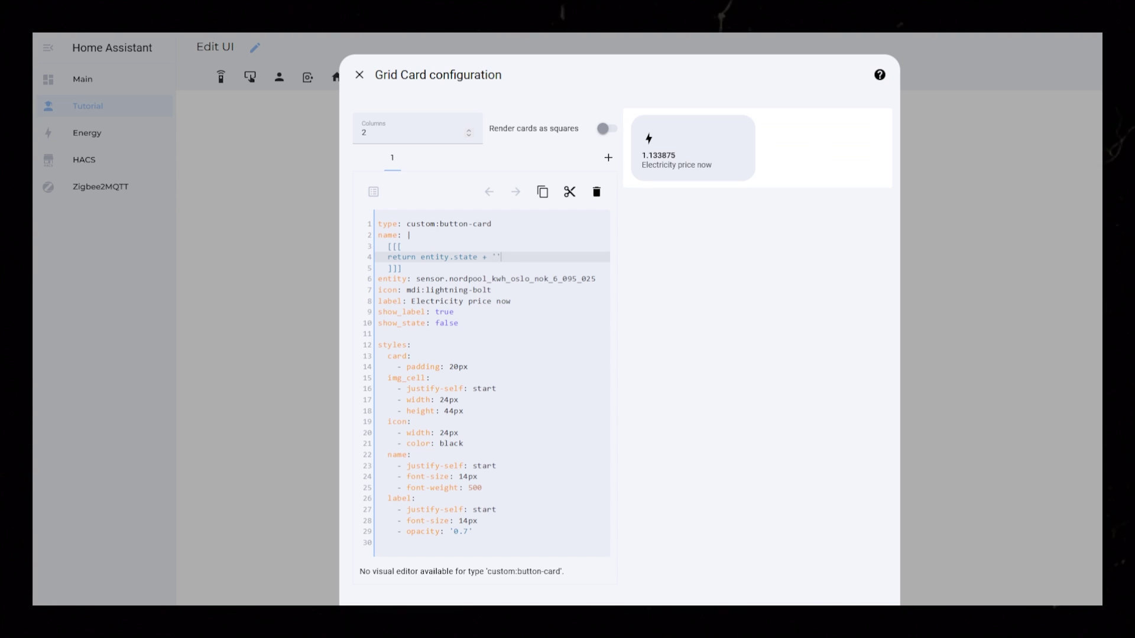
pyautogui.write("+ 'kr/kwt")
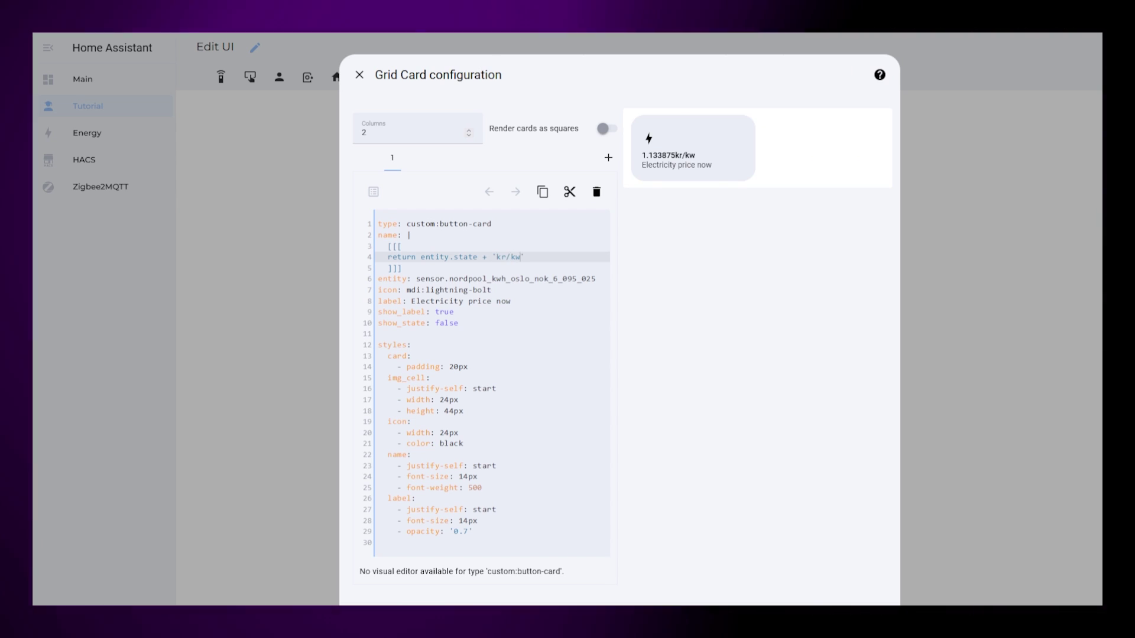
pyautogui.click(501, 256)
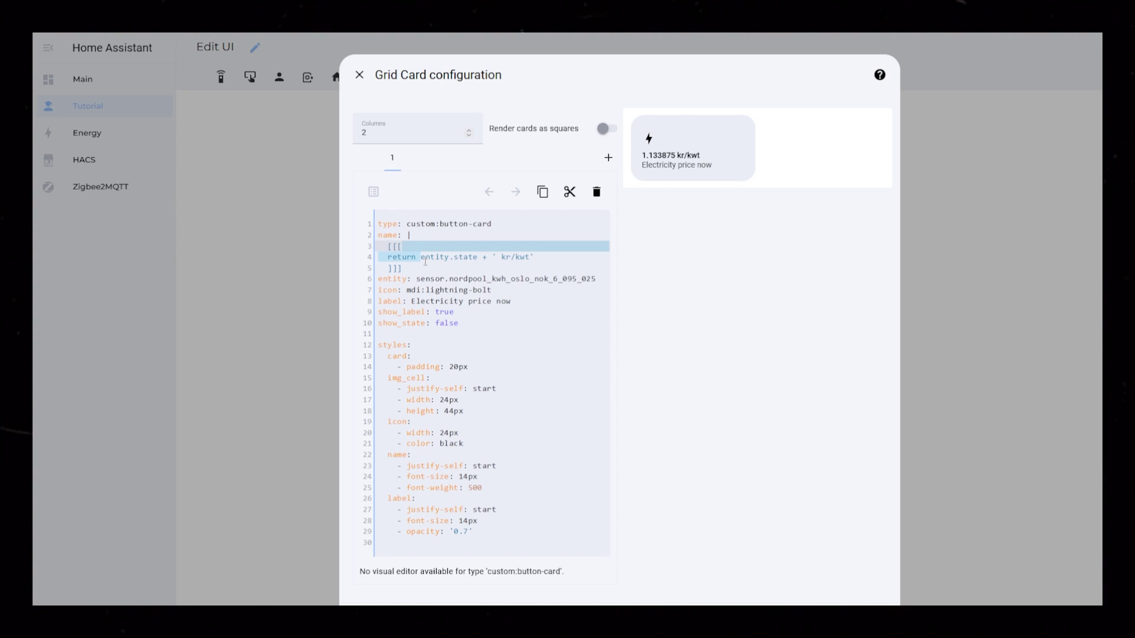
# Wrap the price as Math.round(entity.state * 100) / 100 to round it to two decimals.
pyautogui.click(421, 258)
pyautogui.write('(')
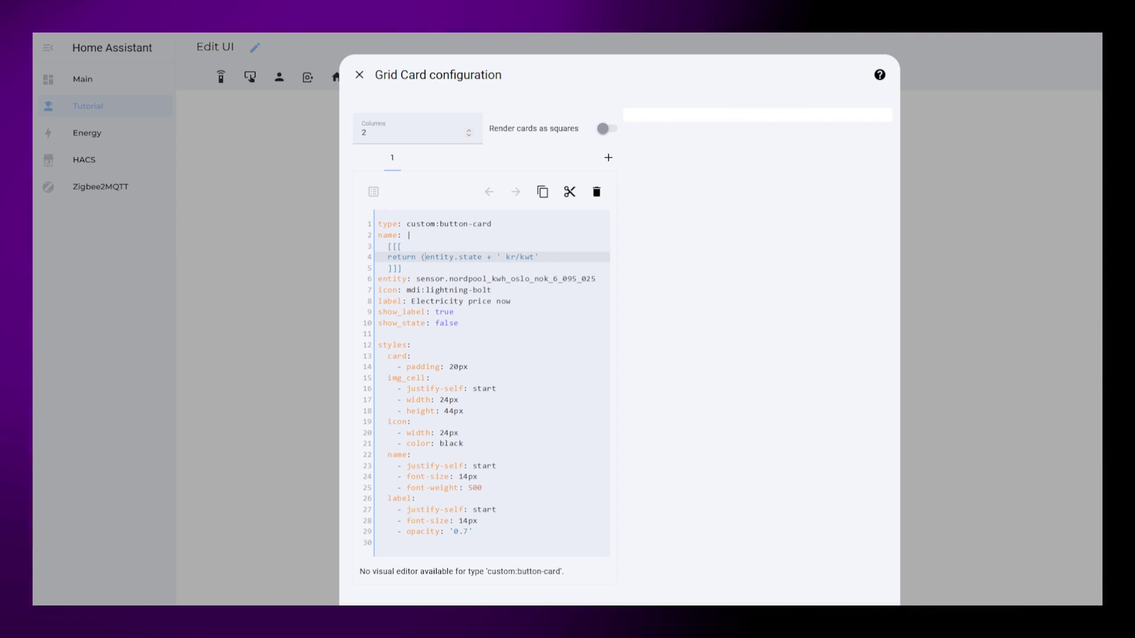
pyautogui.click(483, 256)
pyautogui.write(')')
pyautogui.click(421, 256)
pyautogui.write('Math.round')
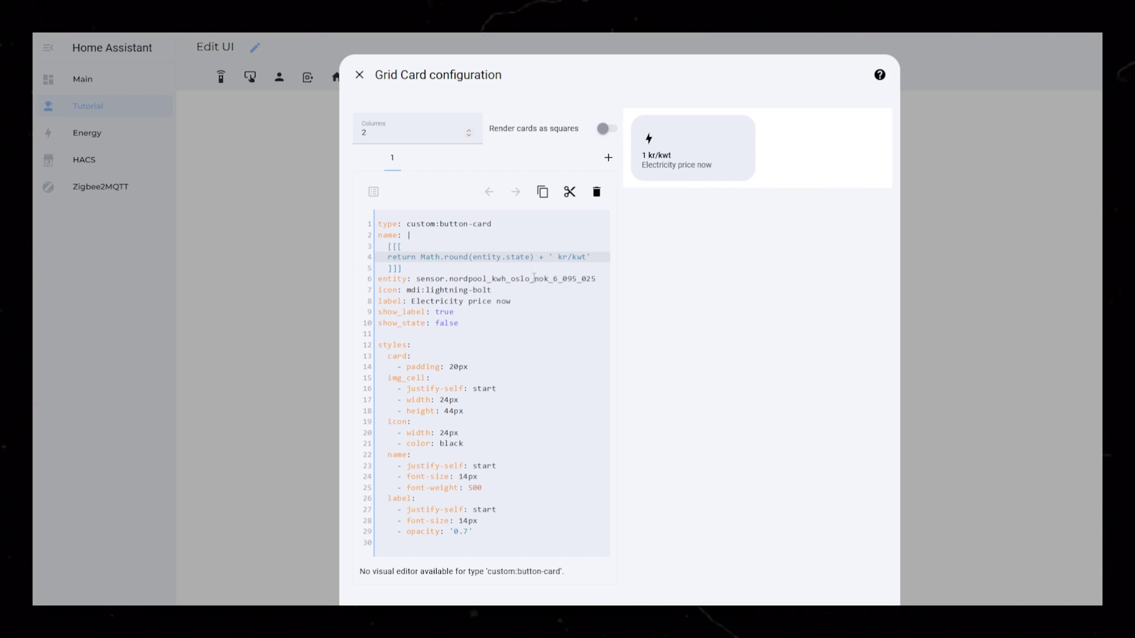
pyautogui.click(530, 256)
pyautogui.write('* 100')
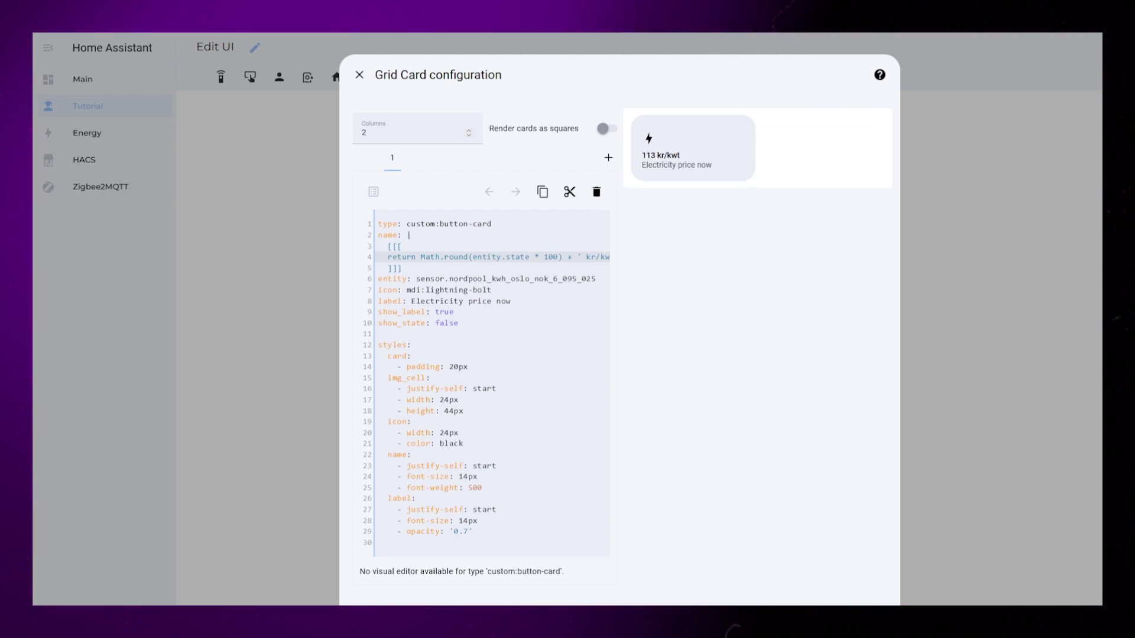
pyautogui.press('Right')
pyautogui.write('/ 100')
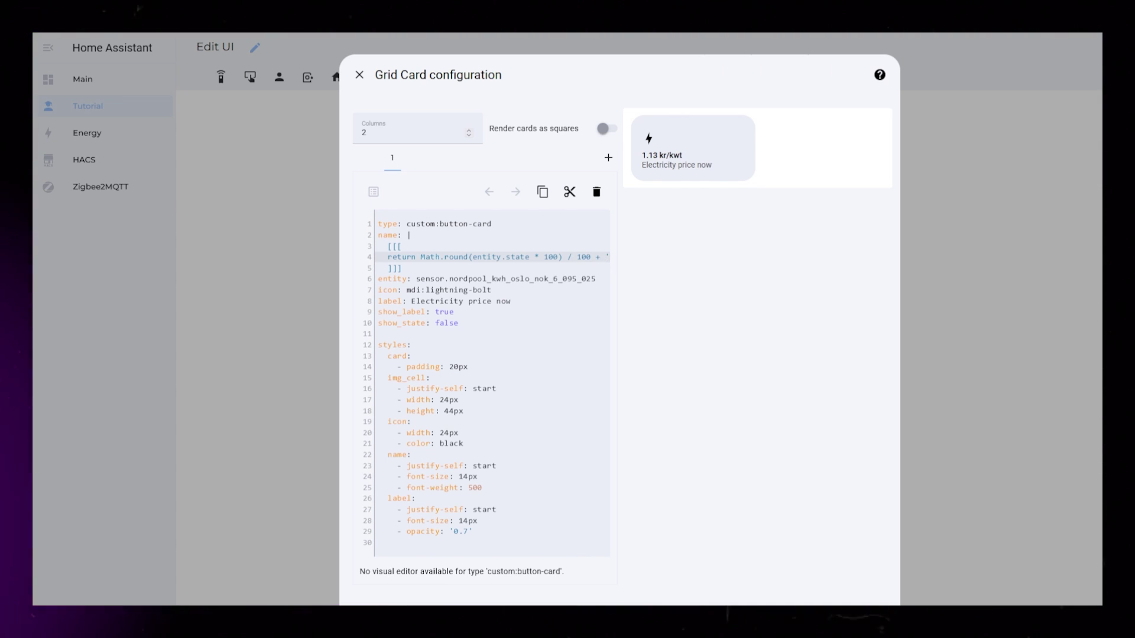
# Give img_cell a 24px height, 12px bottom padding and a -3px left margin.
pyautogui.click(444, 411)
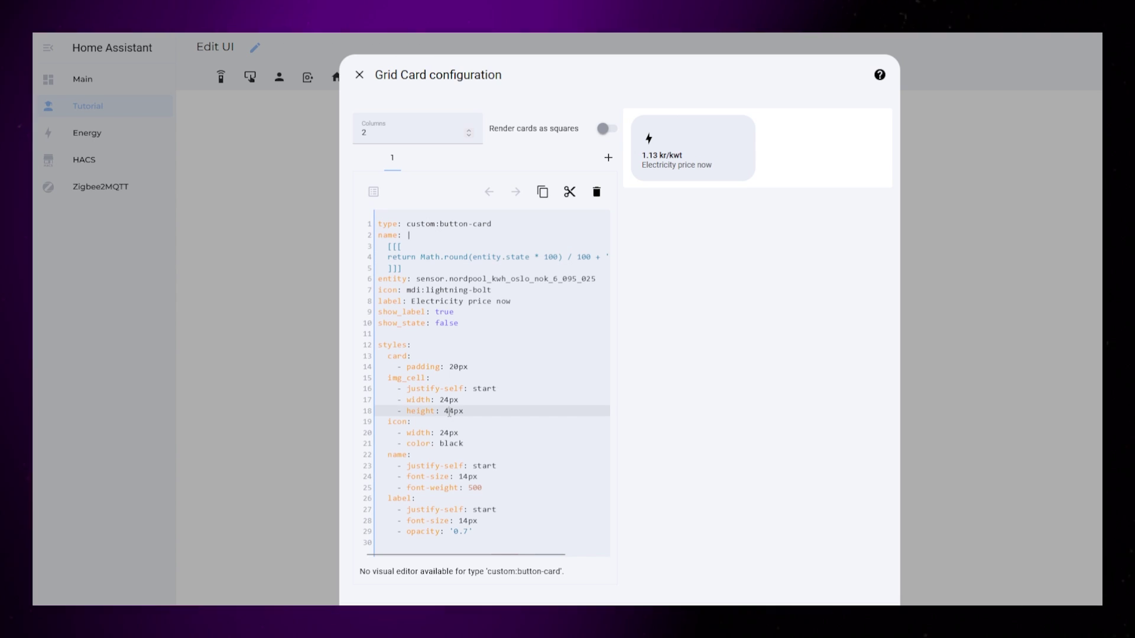
pyautogui.click(476, 409)
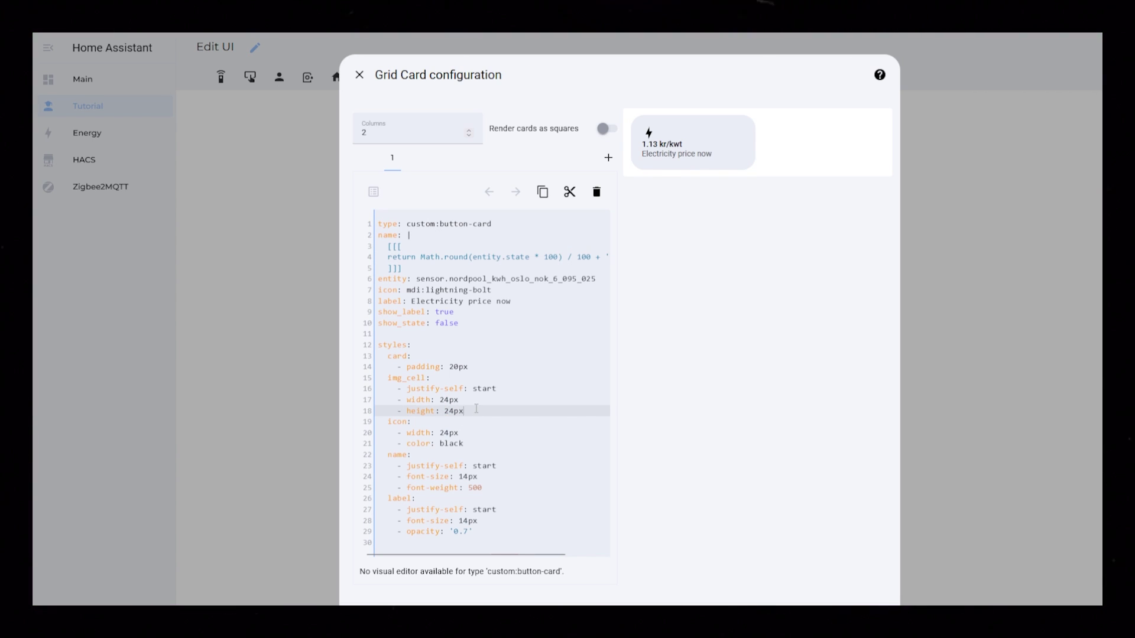
pyautogui.write('- padding-bottom: 12px')
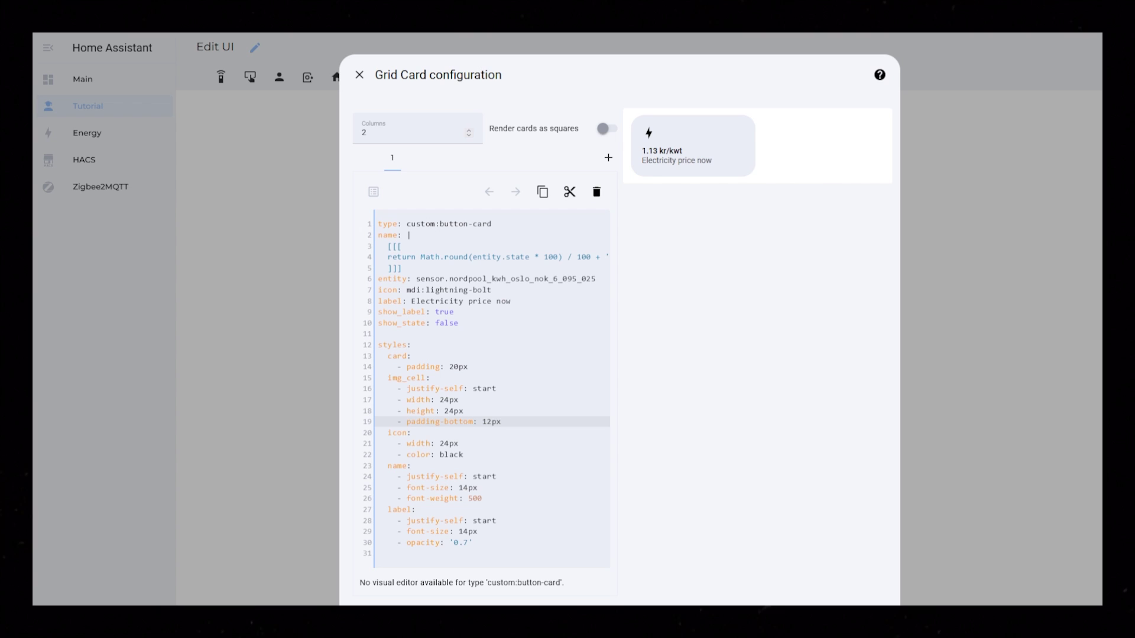
pyautogui.press('Return')
pyautogui.write('- margin-left:')
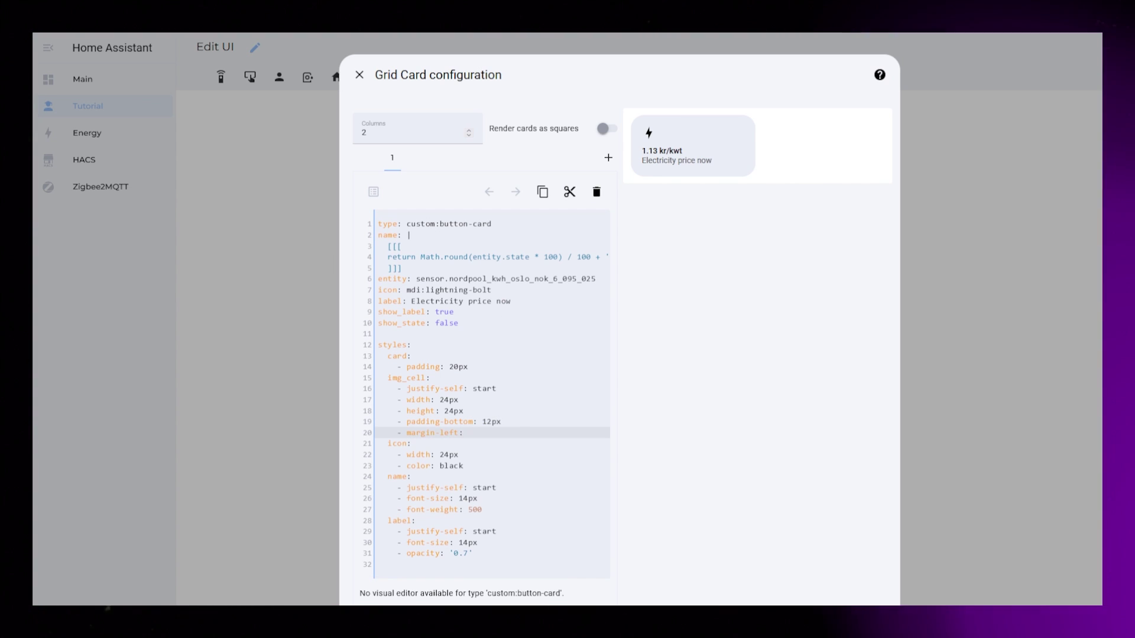
pyautogui.write(' -3px')
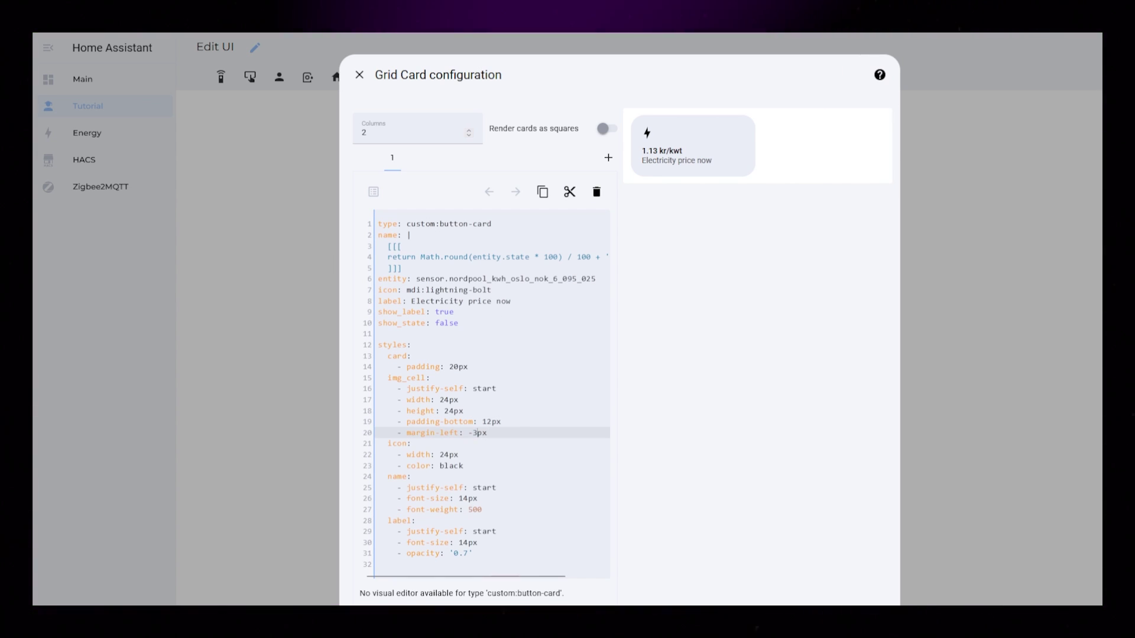
# Raise the name font size to 16px and add padding 2px 0 to both name and label.
pyautogui.click(467, 498)
pyautogui.press('BackSpace')
pyautogui.write('6')
pyautogui.click(482, 509)
pyautogui.press('Return')
pyautogui.write('- padding:')
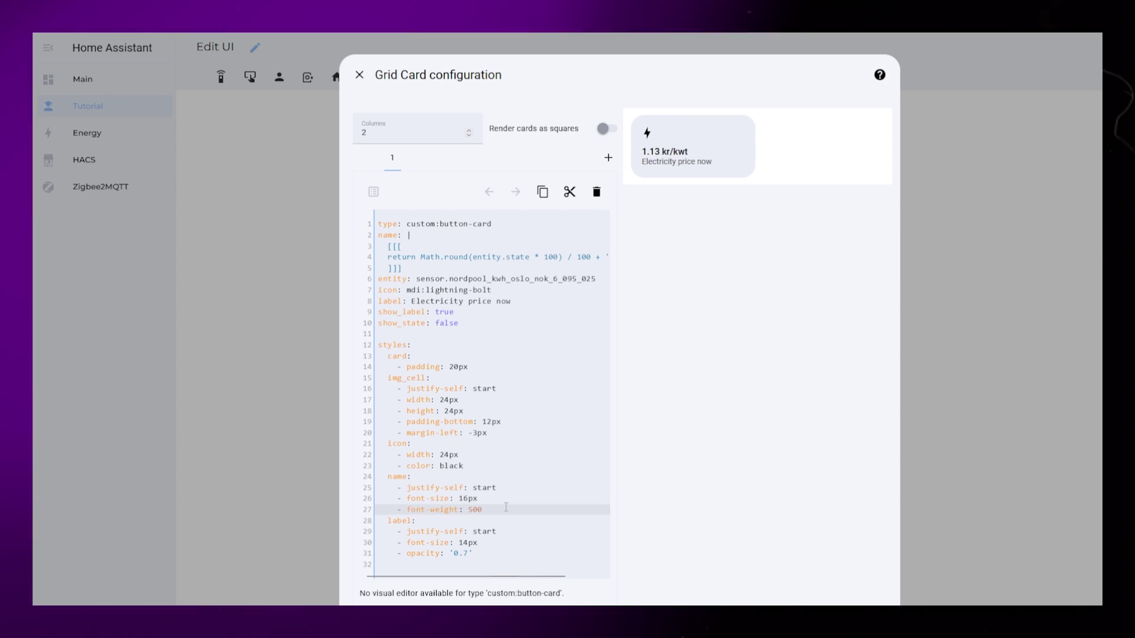
pyautogui.write(' 2px 0')
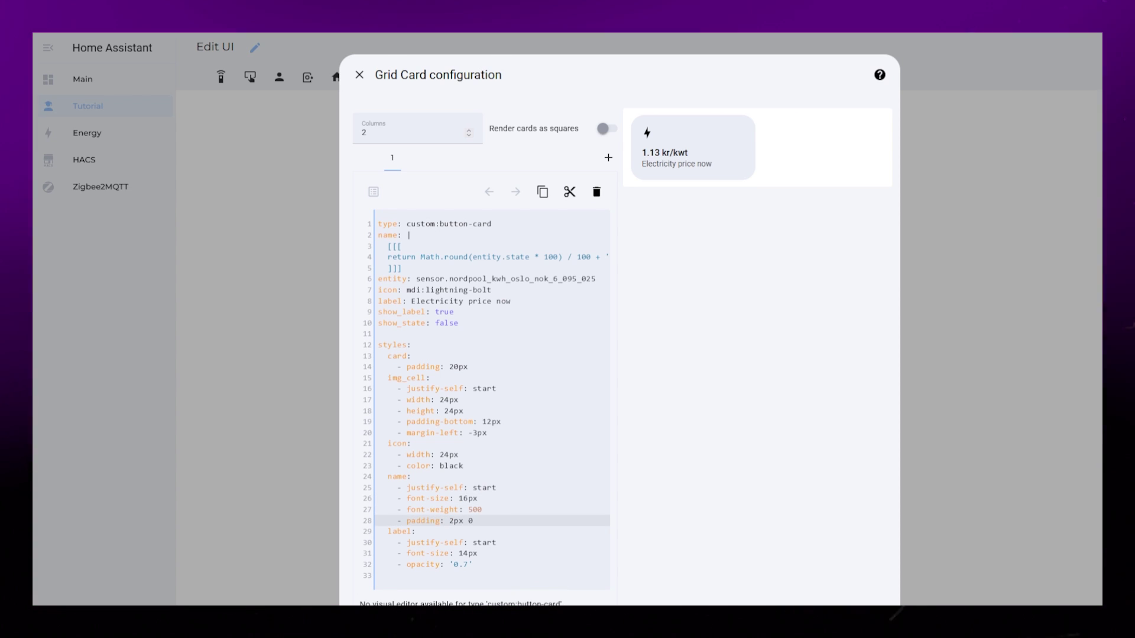
pyautogui.hotkey('shift', 'Home')
pyautogui.hotkey('ctrl', 'c')
pyautogui.click(506, 575)
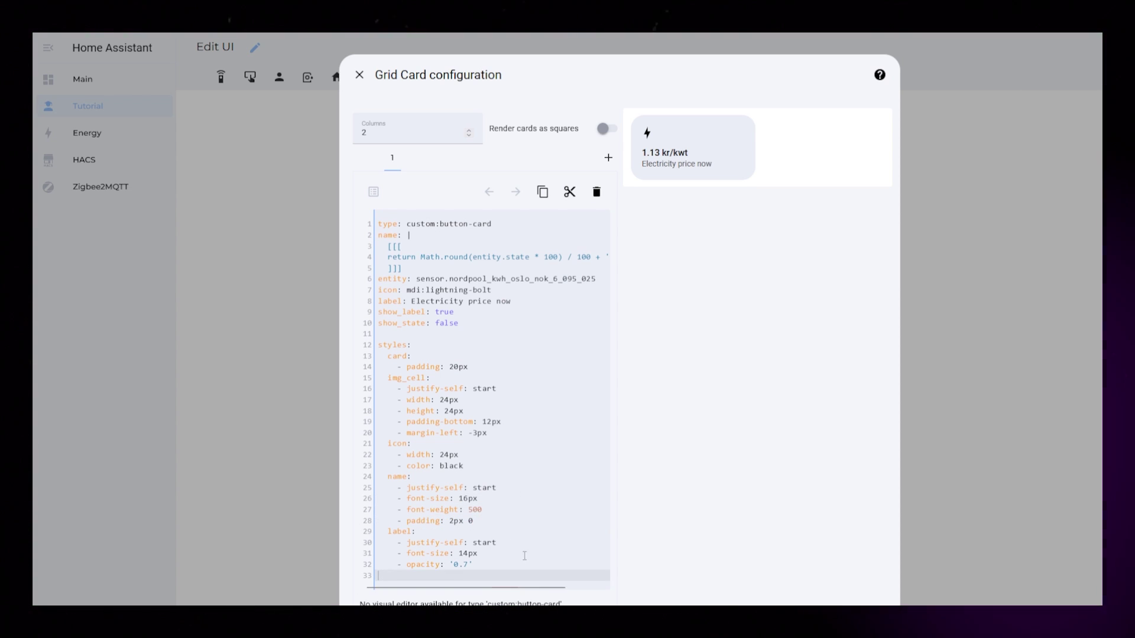
pyautogui.hotkey('ctrl', 'v')
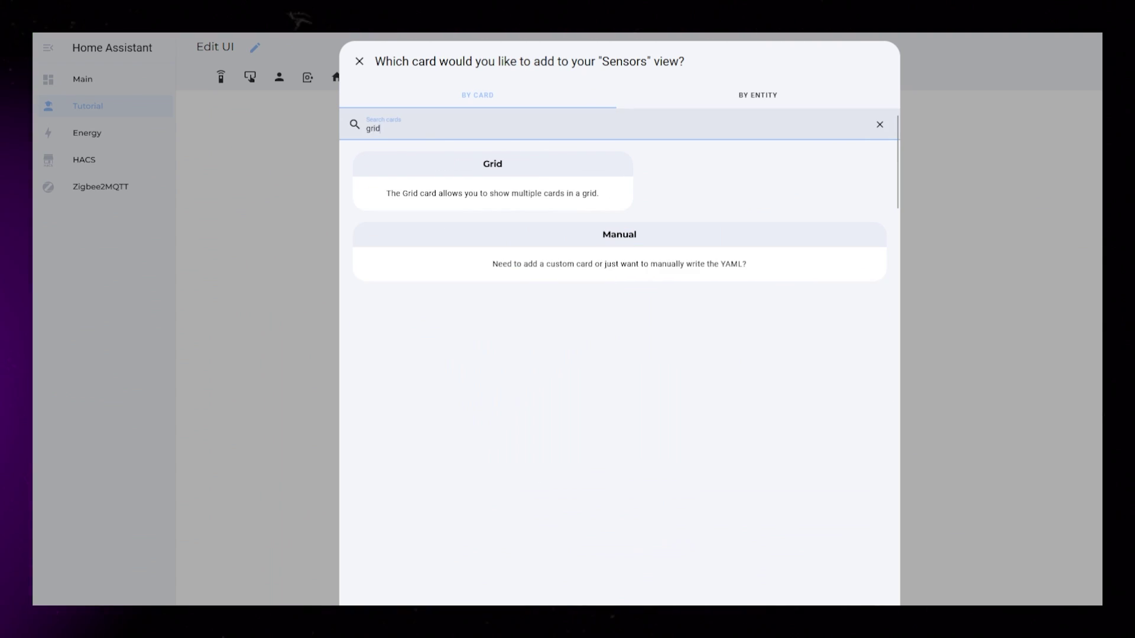
# Add a new grid with a custom button card whose name template returns entity.state.
pyautogui.click(449, 175)
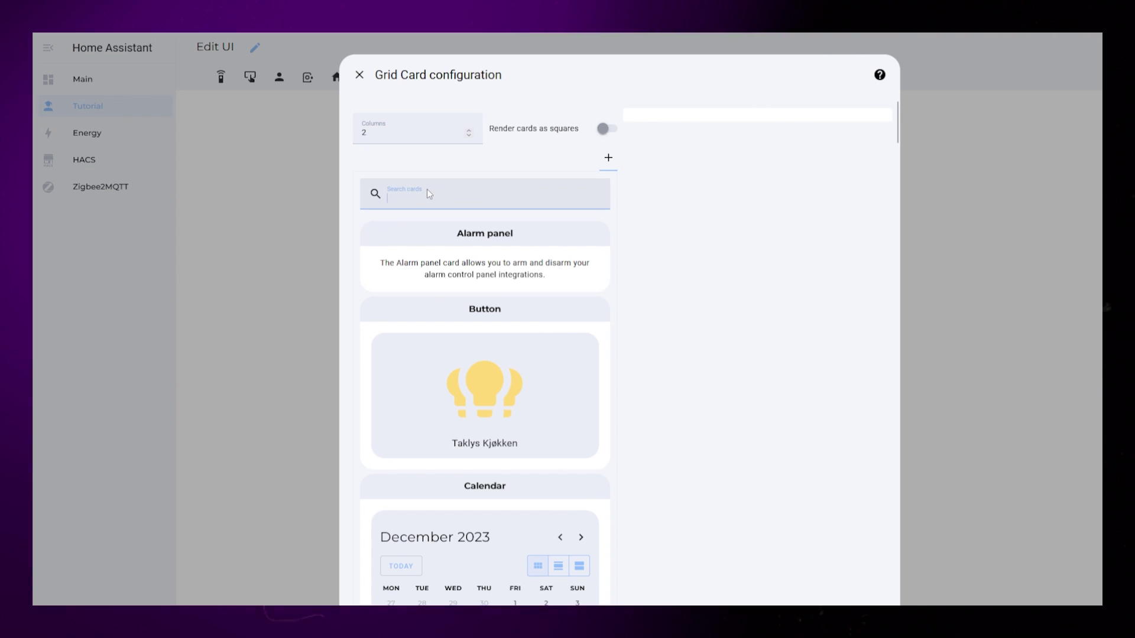
pyautogui.write('button')
pyautogui.click(484, 426)
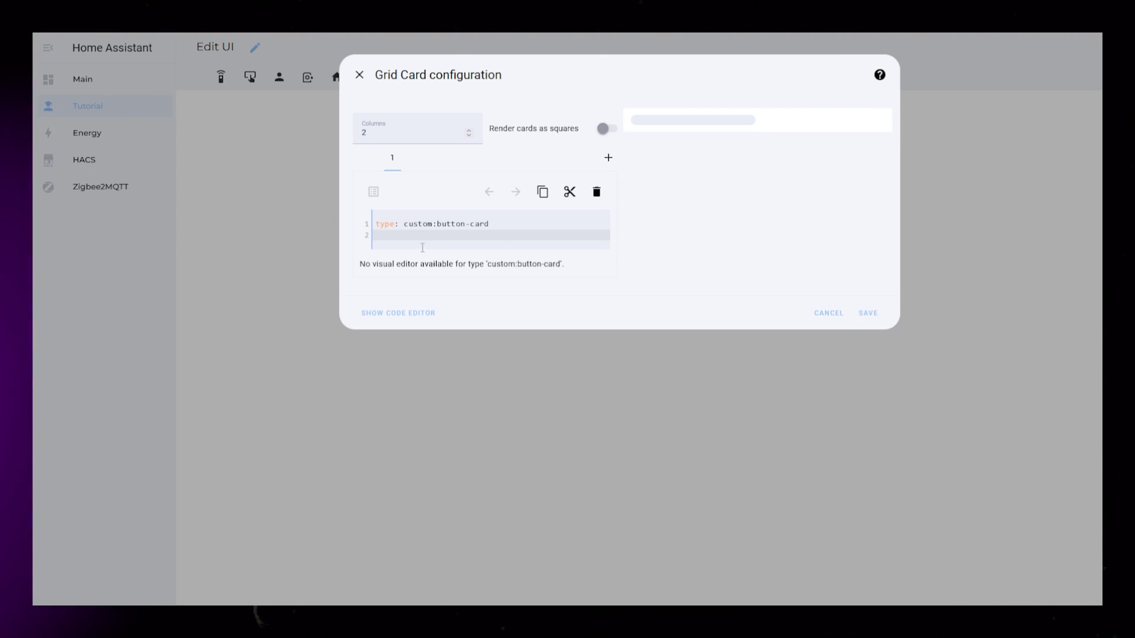
pyautogui.write('name: |')
pyautogui.press('Return')
pyautogui.write('[[[')
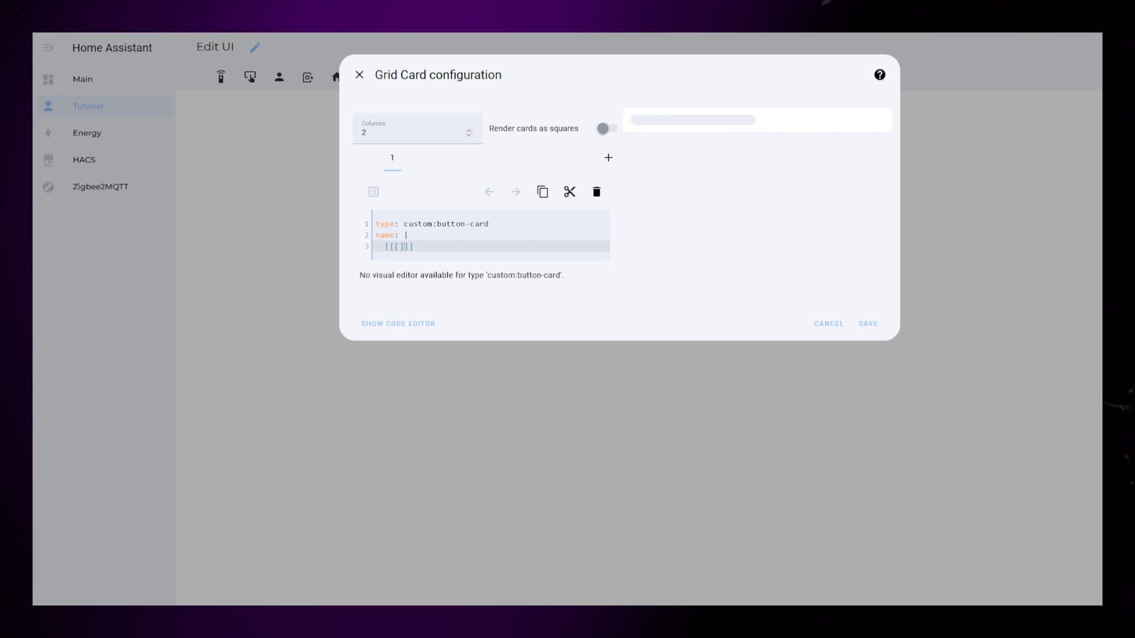
pyautogui.press('Return')
pyautogui.write('return entity.state')
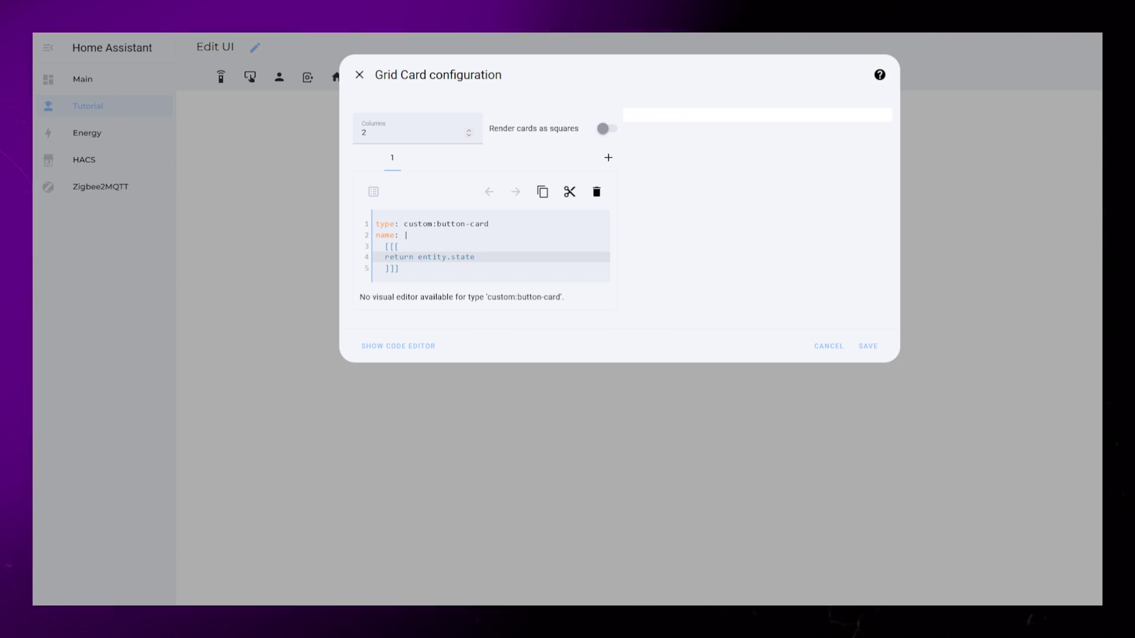
pyautogui.press('Return')
# Set entity sensor.nordpool_kwh_oslo_nok_6_095_025, icon mdi:lightning-bolt, label 'Electricity price now' and show_label: true.
pyautogui.write('entity: sensor.nordpool_kwh_oslo_nok_6_095_025')
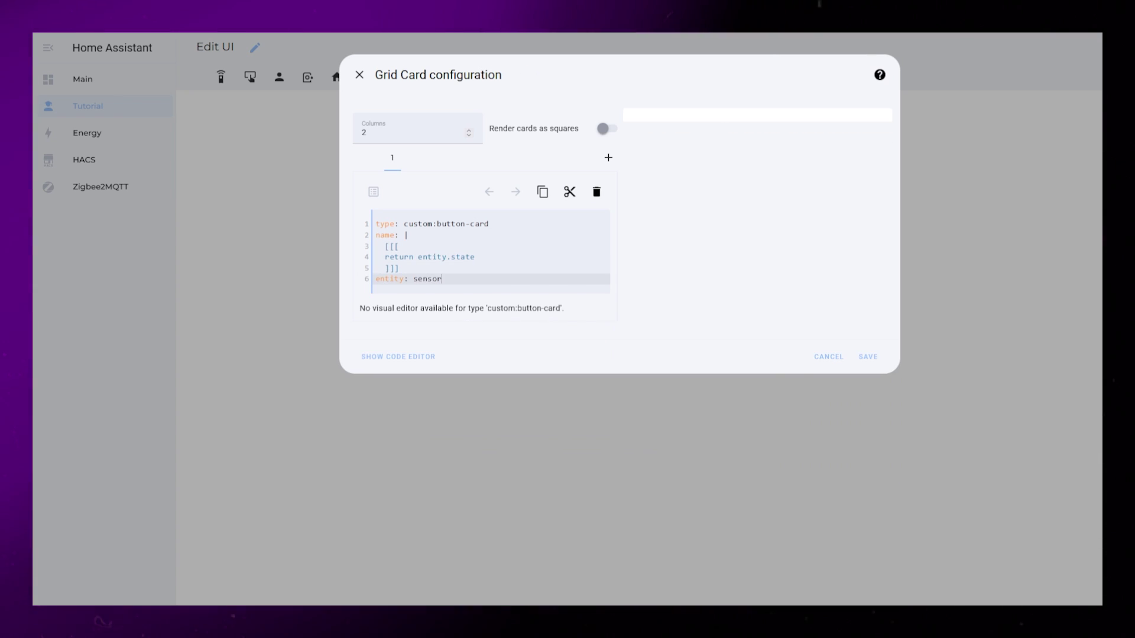
pyautogui.press('Return')
pyautogui.press('Return')
pyautogui.write('icon: mdi:light')
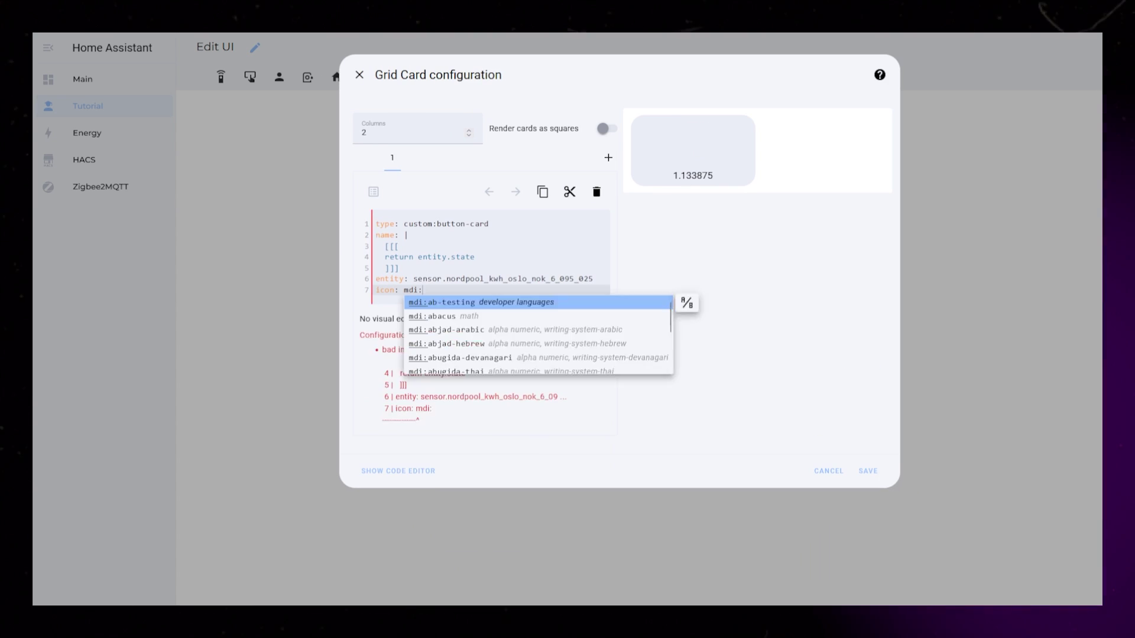
pyautogui.press('Return')
pyautogui.press('Return')
pyautogui.write('label: Electricity price now')
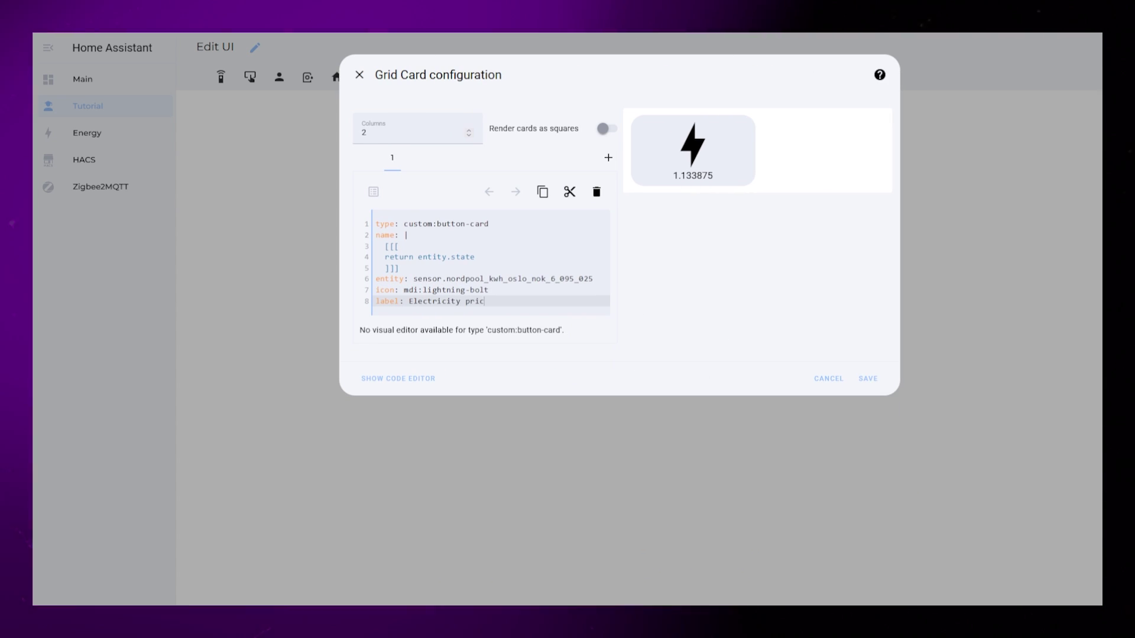
pyautogui.press('Return')
pyautogui.write('show_label: true')
pyautogui.click(491, 223)
pyautogui.press('Return')
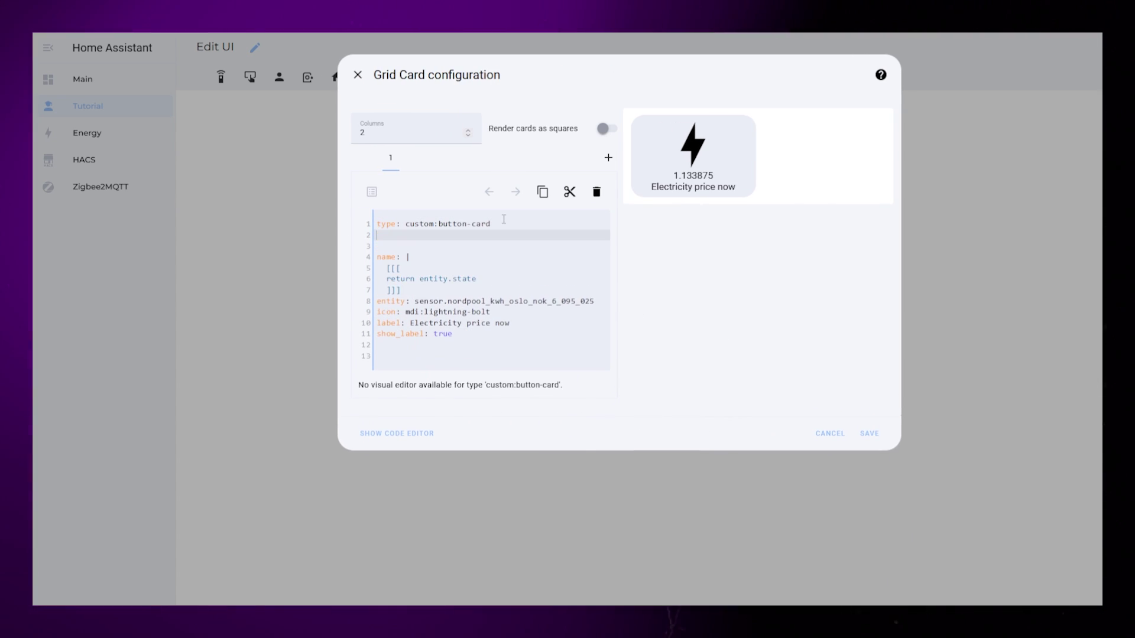
# Paste a styles block and add grid-template-columns, grid-template-rows and grid-template-areas '"i n" "i l"'.
pyautogui.hotkey('ctrl', 'v')
pyautogui.click(446, 256)
pyautogui.press('Return')
pyautogui.write('- grud')
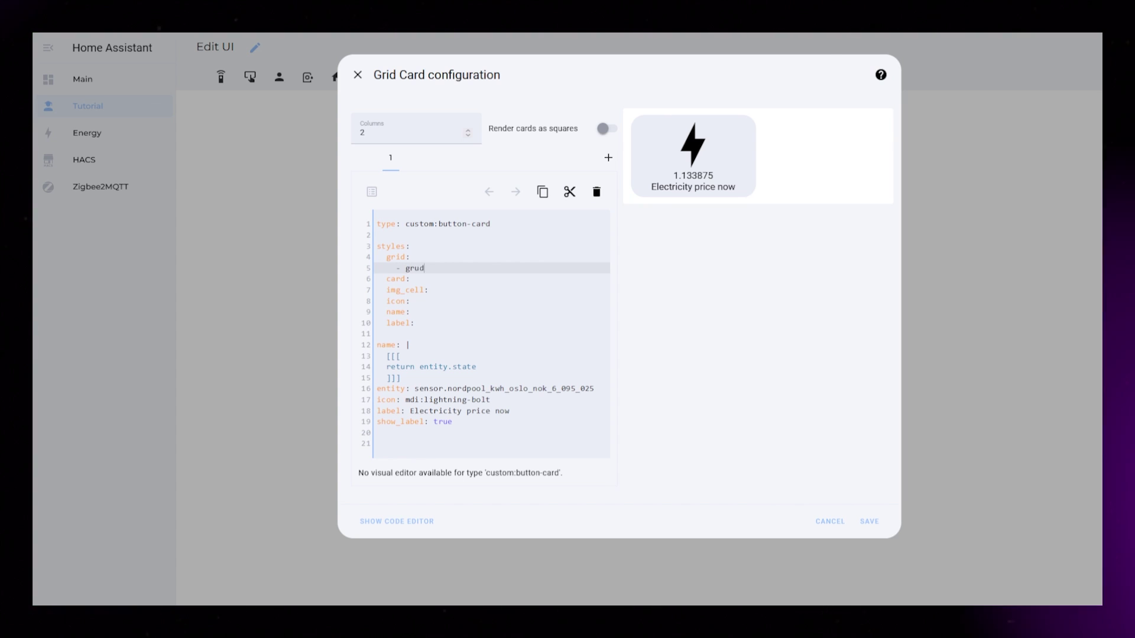
pyautogui.write('-template-columns:')
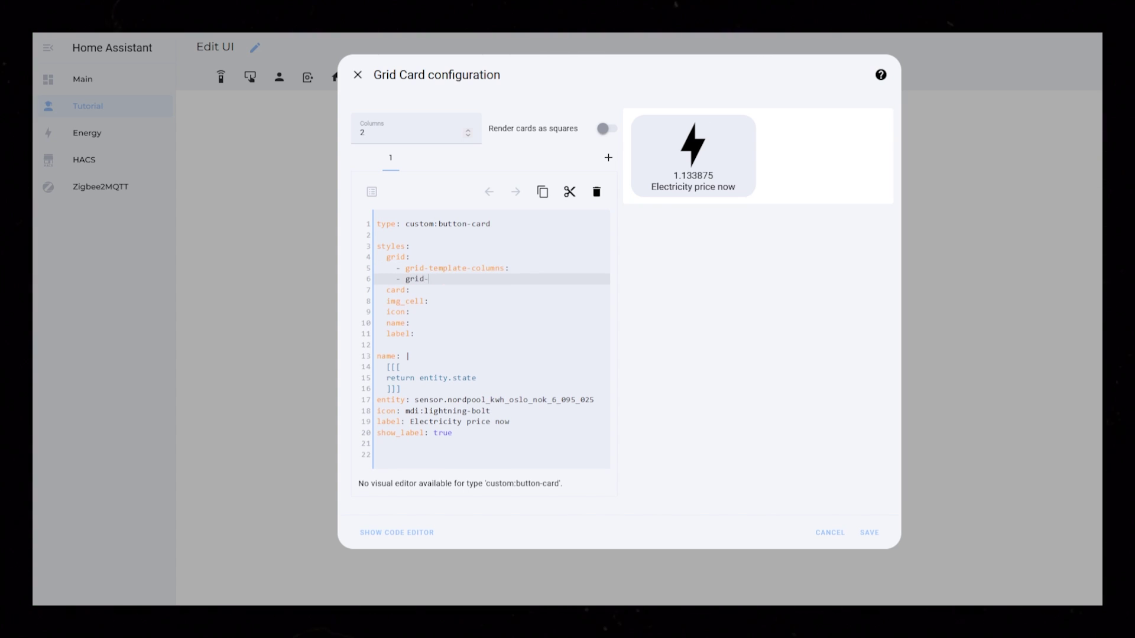
pyautogui.write('template-rows:')
pyautogui.press('Return')
pyautogui.write('- grid-template')
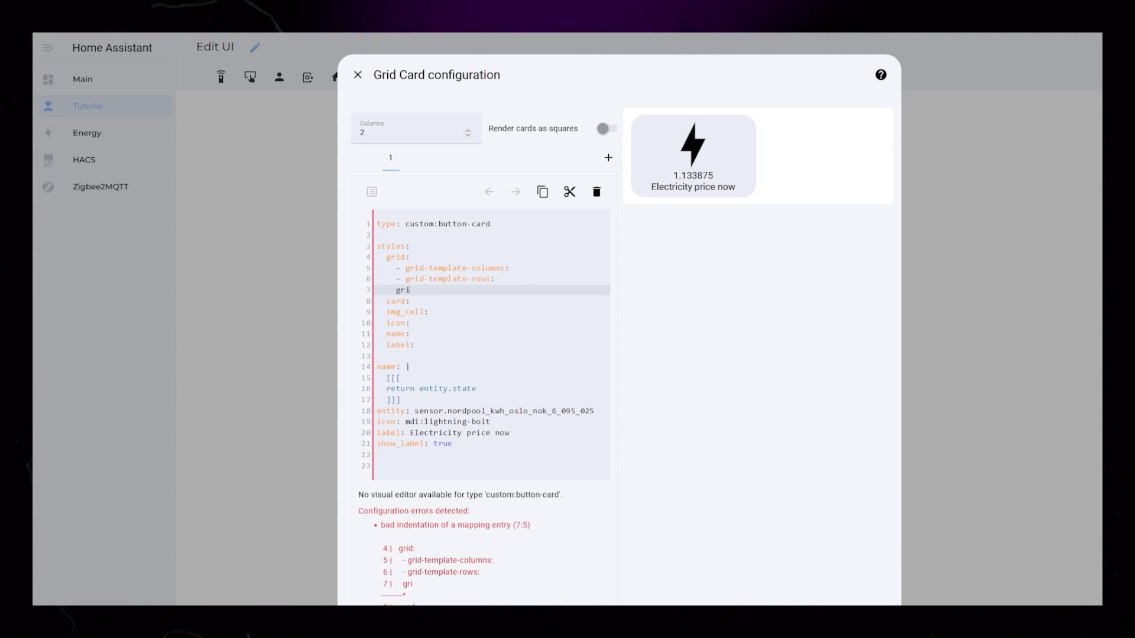
pyautogui.write("-areas: ''")
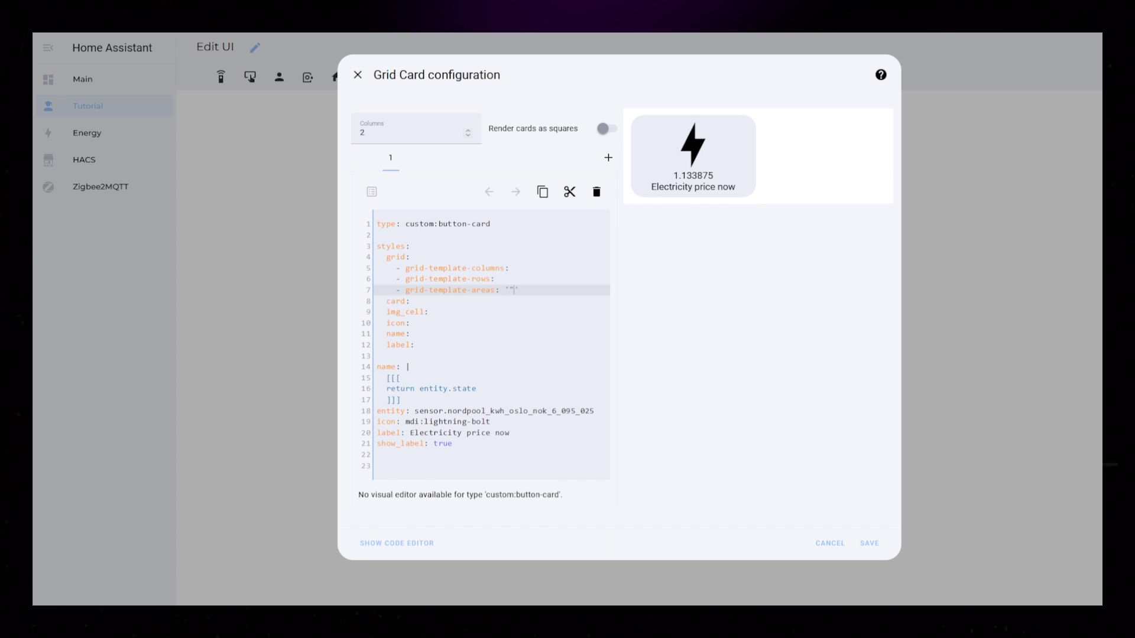
pyautogui.press('Left')
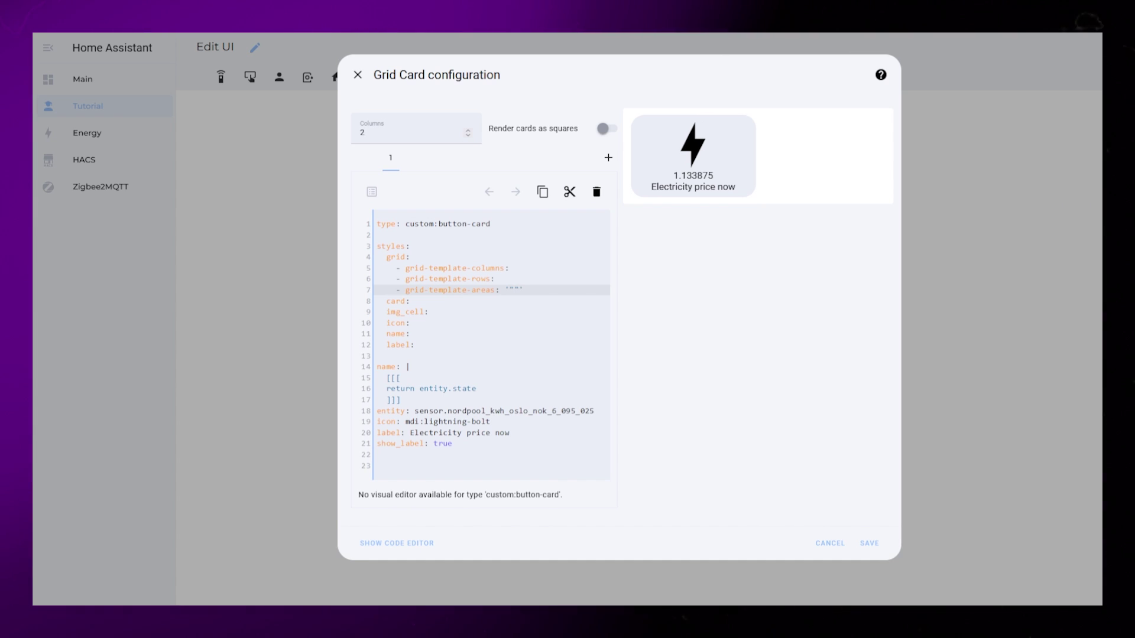
pyautogui.write('i n')
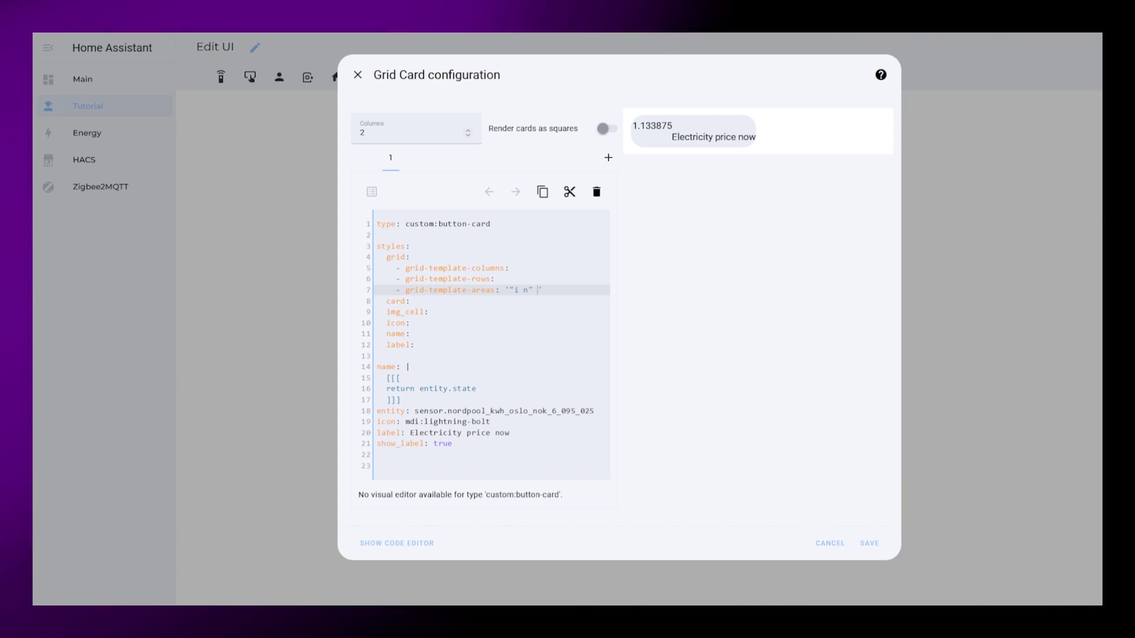
pyautogui.press('Right')
pyautogui.write('n')
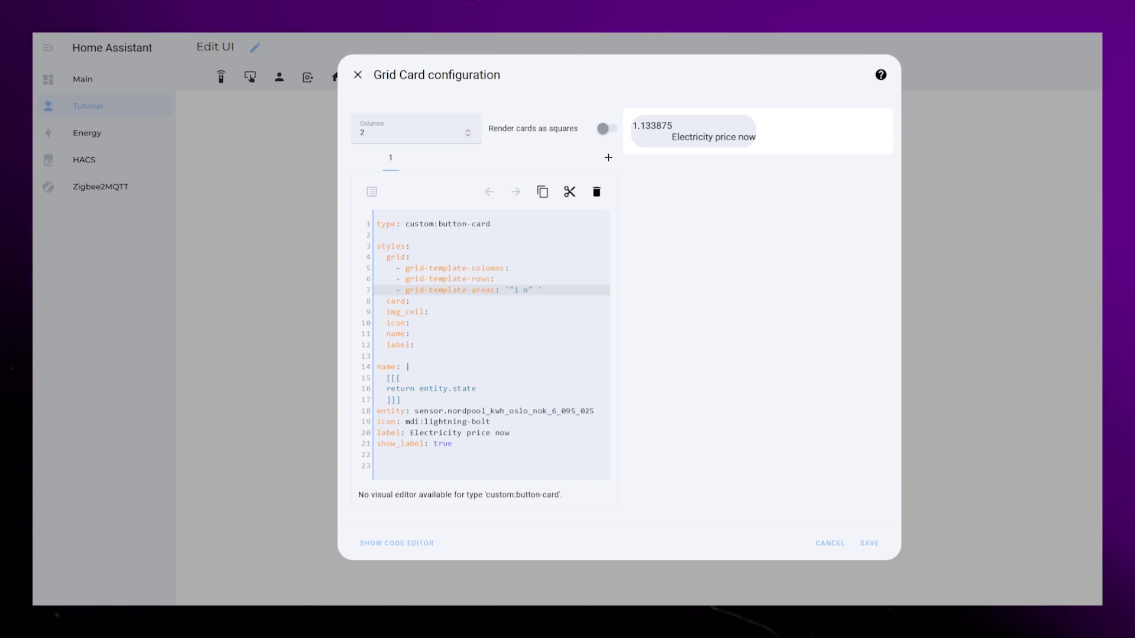
pyautogui.write('" "')
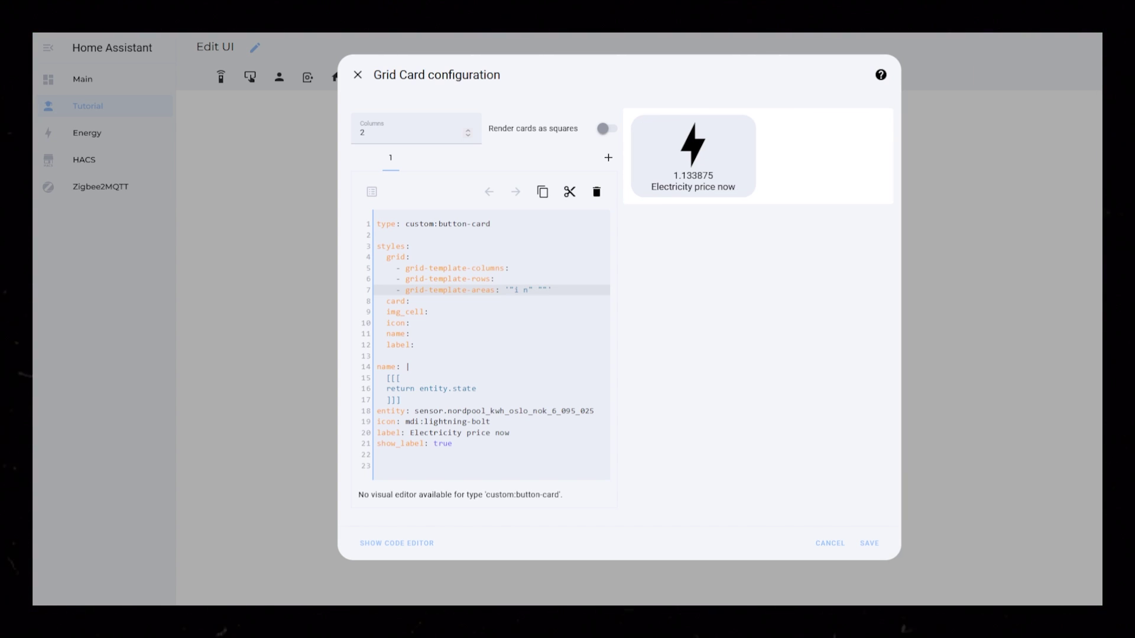
pyautogui.write('i l')
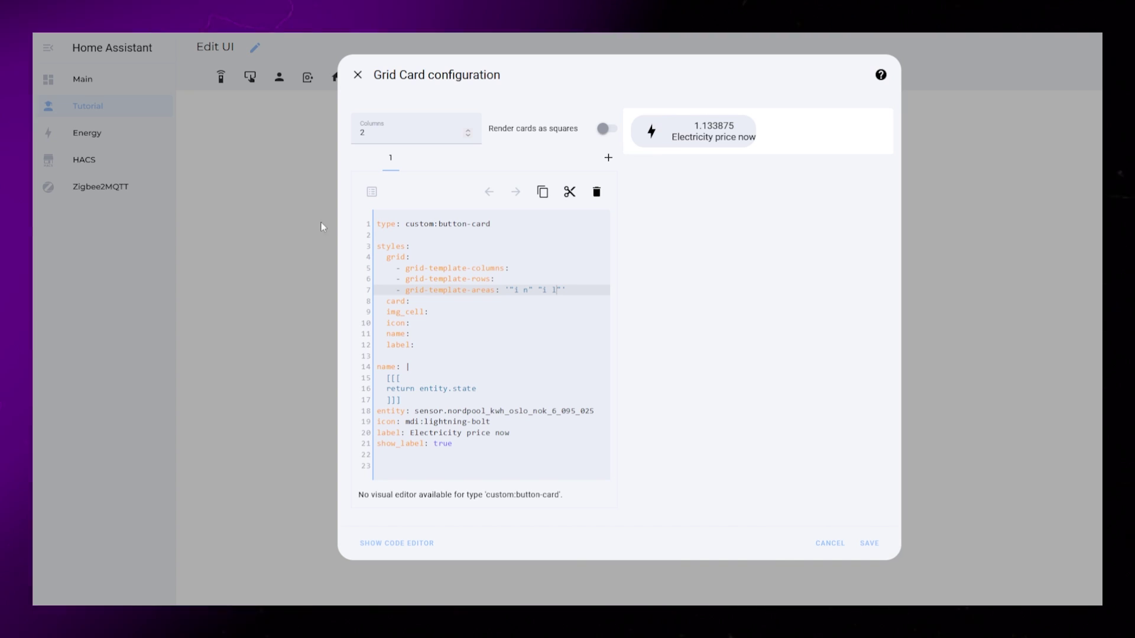
# Set grid columns to 40px 1fr, card padding 20px, and a left-aligned 30x30px img_cell with -3px margin.
pyautogui.click(513, 261)
pyautogui.press('Down')
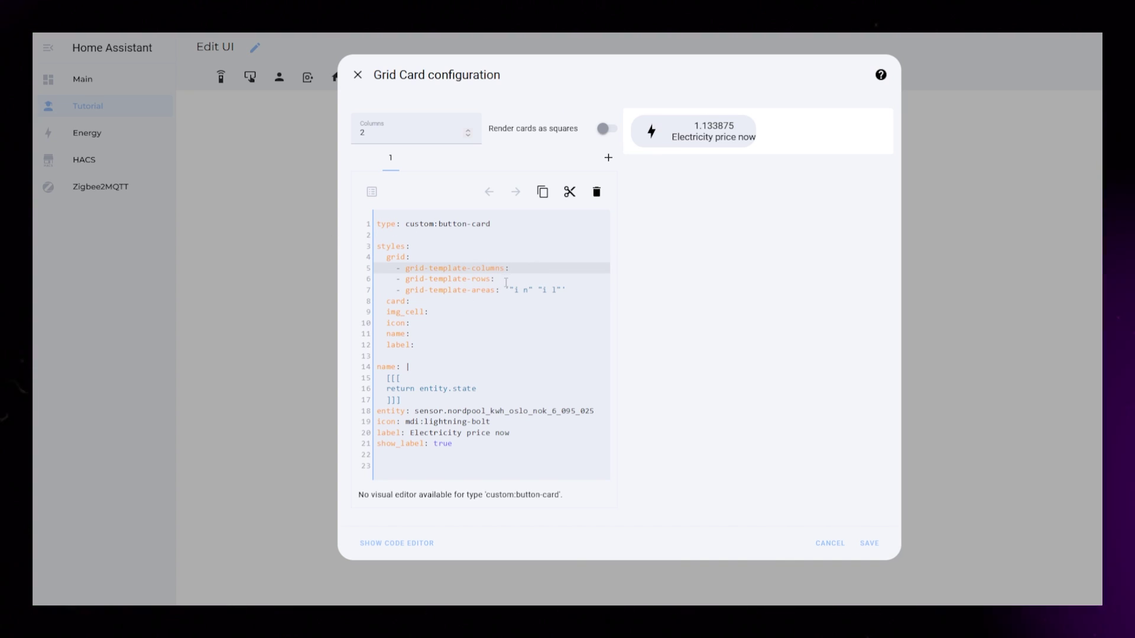
pyautogui.press('Tab')
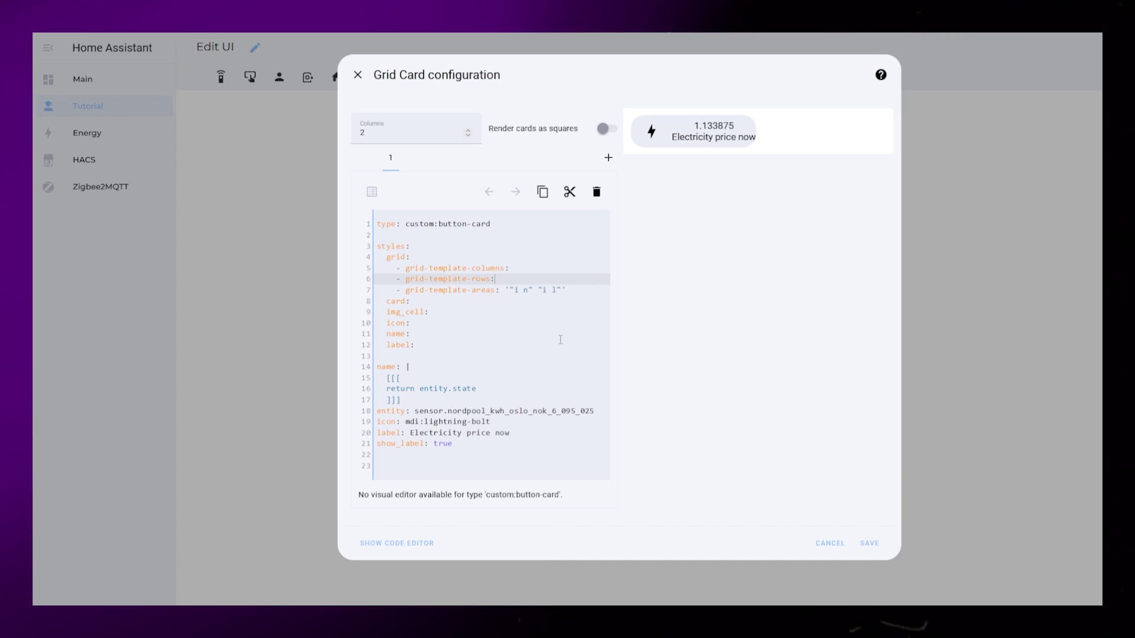
pyautogui.hotkey('shift', 'Tab')
pyautogui.write('min-co')
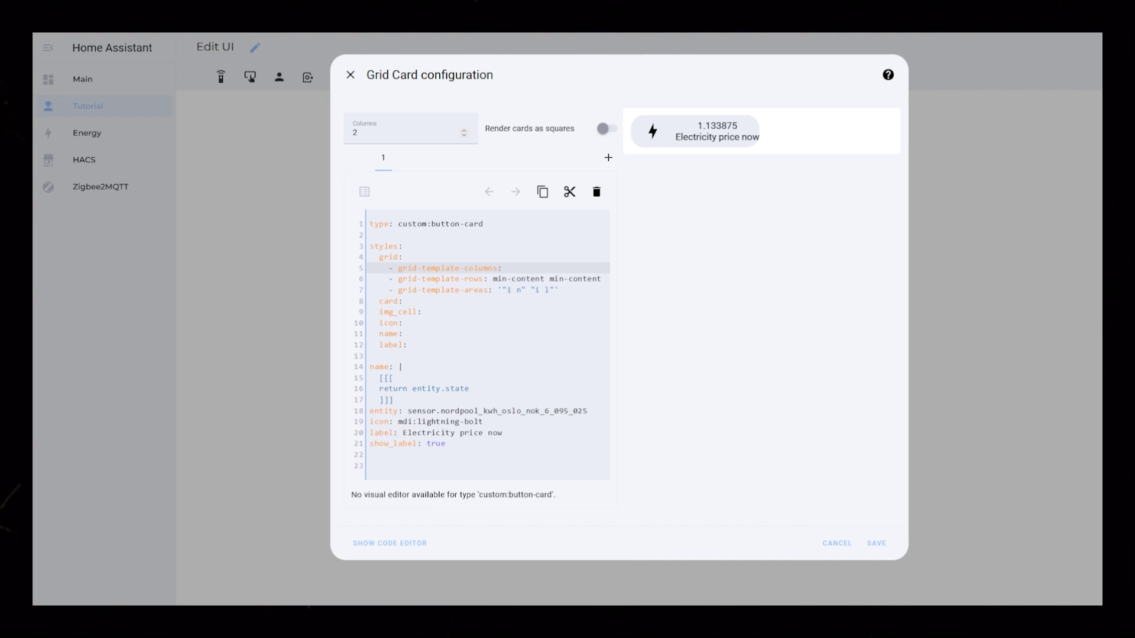
pyautogui.write('40px 1fr')
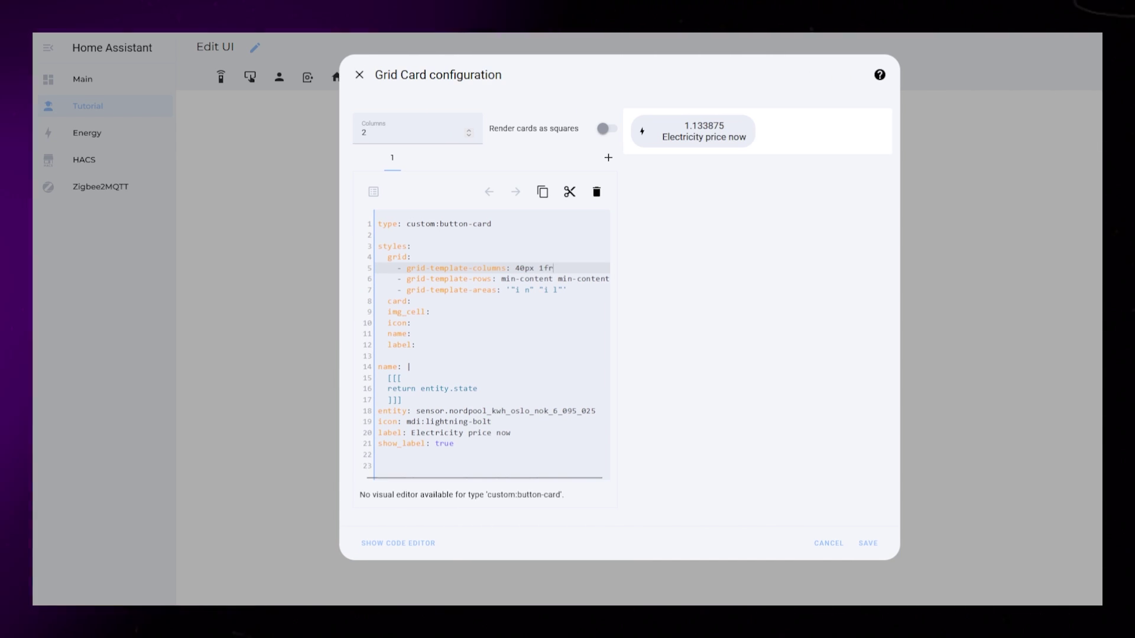
pyautogui.write('ng: 20px')
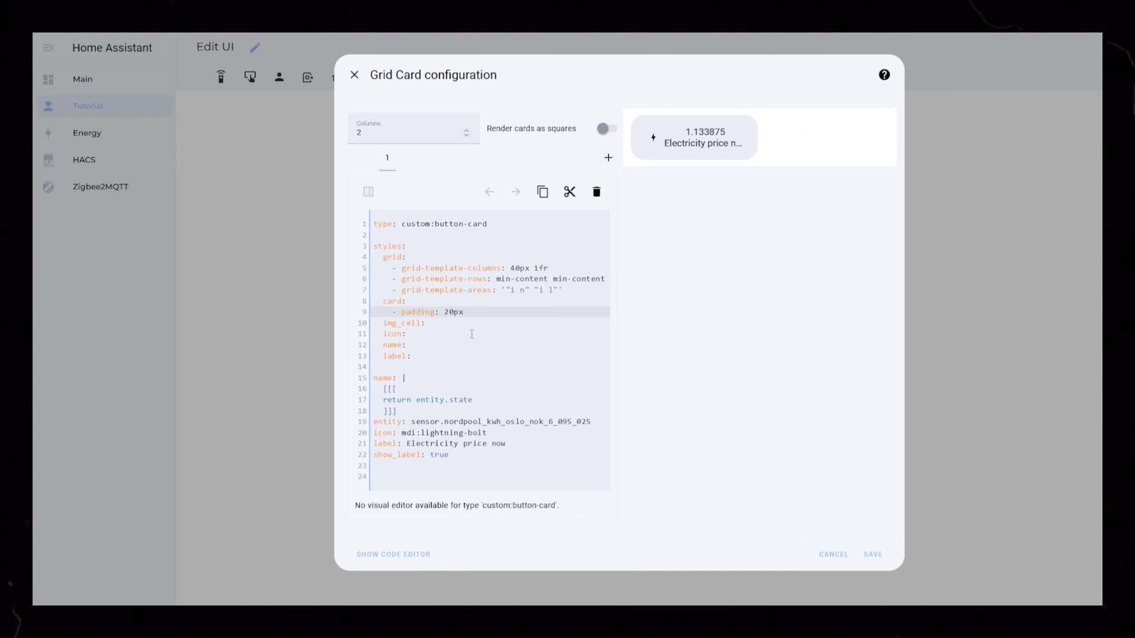
pyautogui.write('f: start - width: 30px - height: 30px - margin-left: -3px')
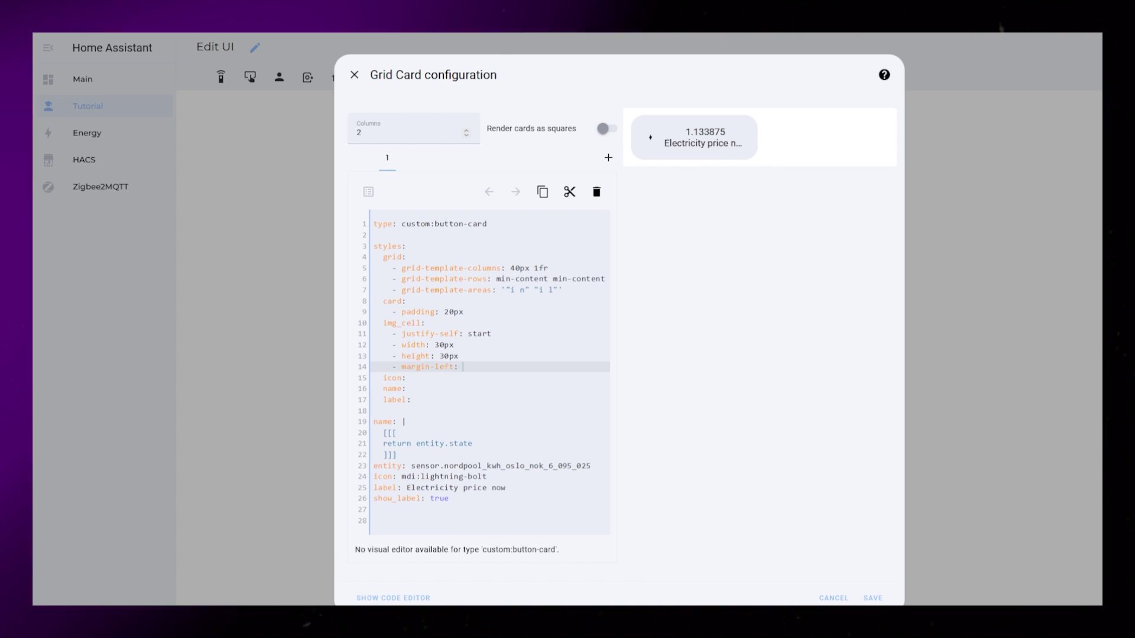
# Style the icon 24px wide and black.
pyautogui.press('Down')
pyautogui.press('Return')
pyautogui.write('- width: 24px')
pyautogui.press('Return')
pyautogui.write('- color: black')
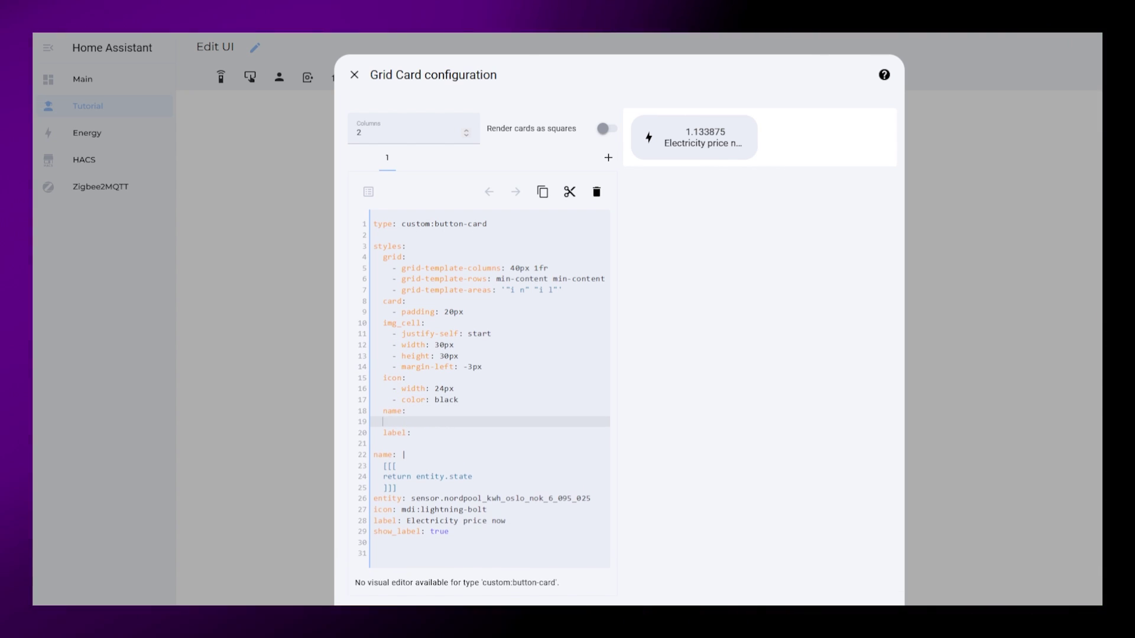
# Style name left-aligned, 16px, weight 500 with 2px 0 padding; label matching with opacity 0.7.
pyautogui.press('Down')
pyautogui.press('Return')
pyautogui.write('- justify-self: start')
pyautogui.write(' - font-size: 165')
pyautogui.press('BackSpace')
pyautogui.write('px - font-weight: 500')
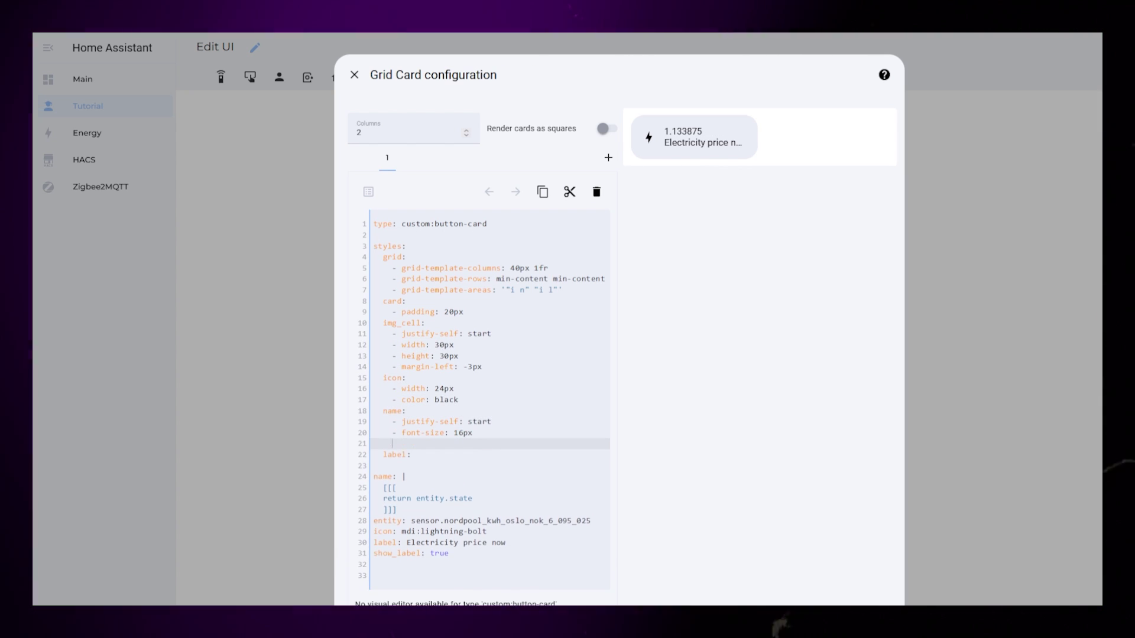
pyautogui.press('Down')
pyautogui.press('Return')
pyautogui.write("- justify-self: start     - font-size: 16px     - opacity: '0.7'     - padding: 2px 0")
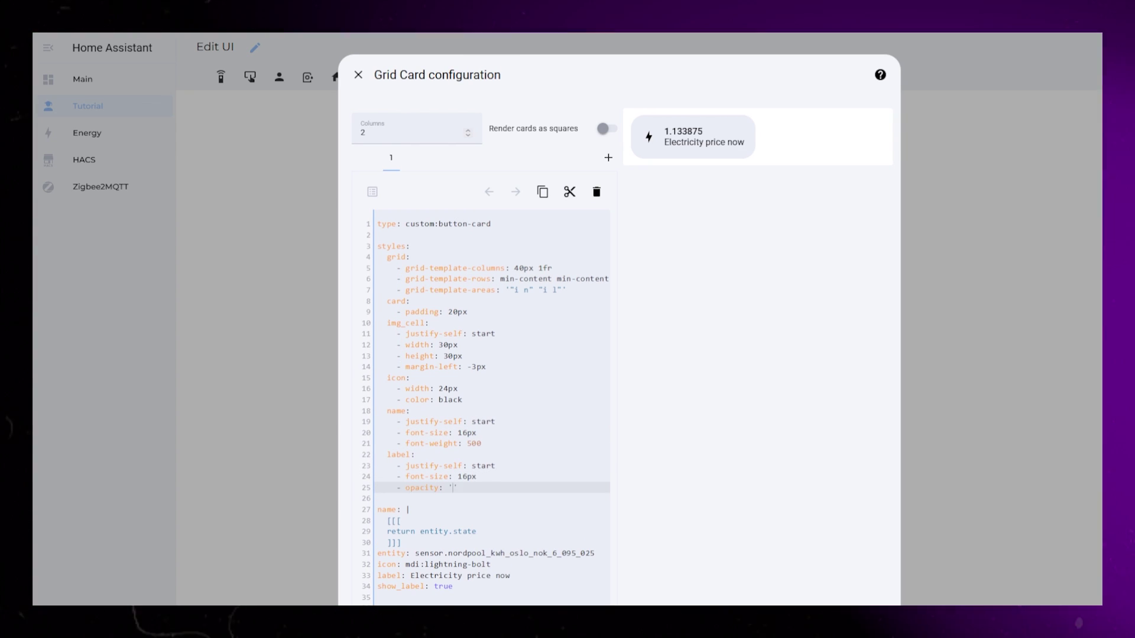
pyautogui.click(514, 438)
pyautogui.write('- padding: 2px 0')
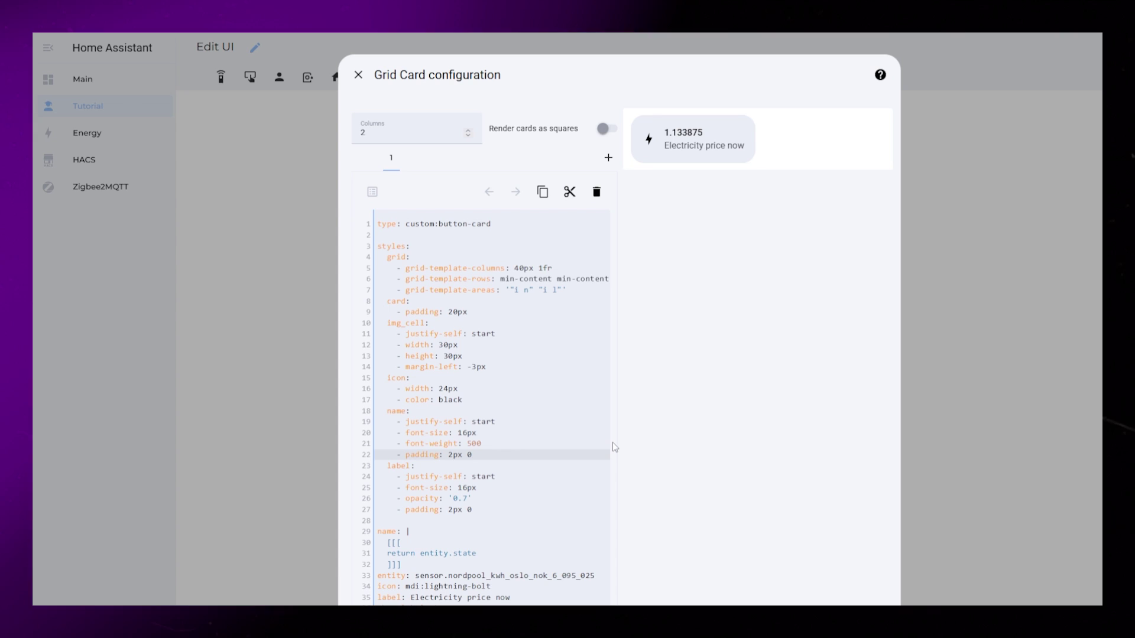
pyautogui.moveTo(476, 553); pyautogui.dragTo(420, 555)
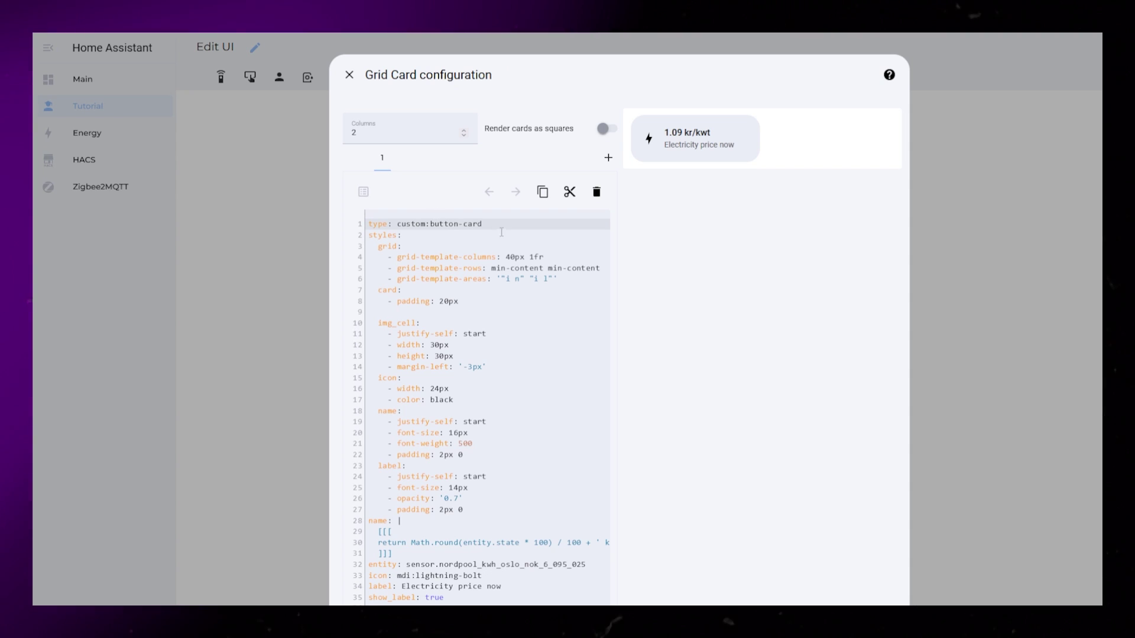
# Add a state rule under the card type: operator template, value checking the price above '1', background red.
pyautogui.click(384, 241)
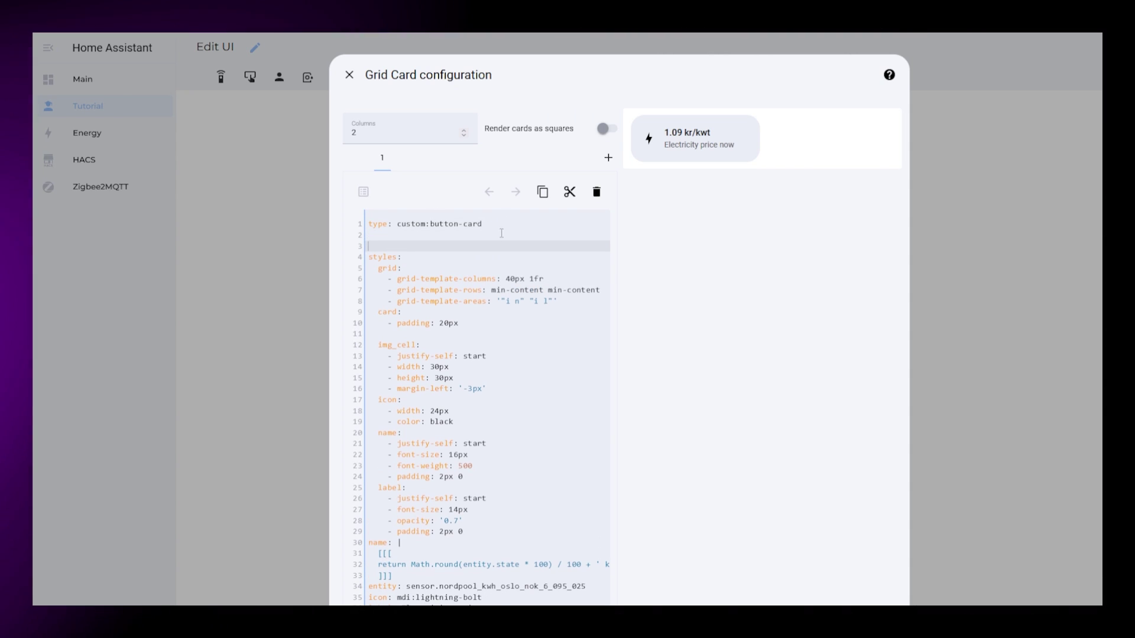
pyautogui.press('Return')
pyautogui.write('state:   - ope')
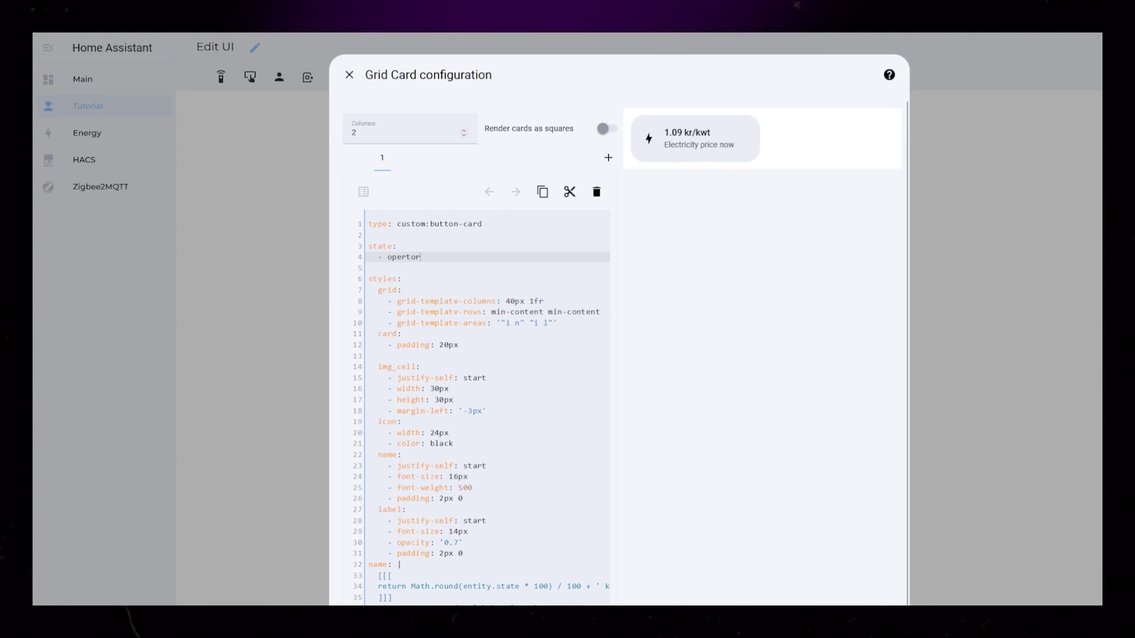
pyautogui.write('rator: tempalte')
pyautogui.press('Return')
pyautogui.write('value: ')
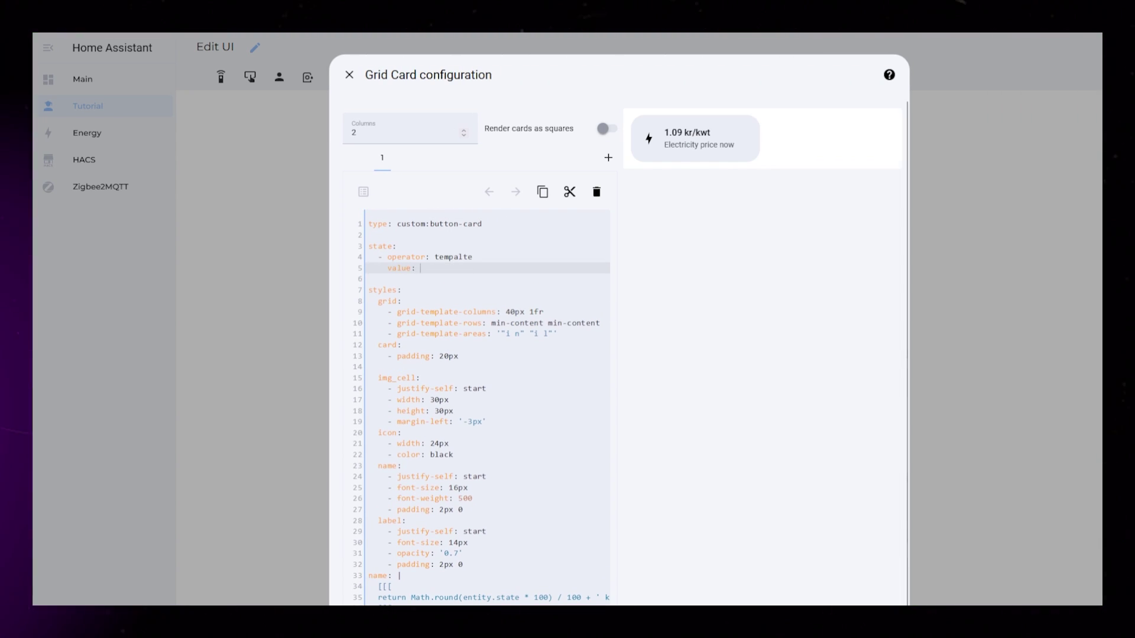
pyautogui.write('>       [[[')
pyautogui.press('Return')
pyautogui.write('return s')
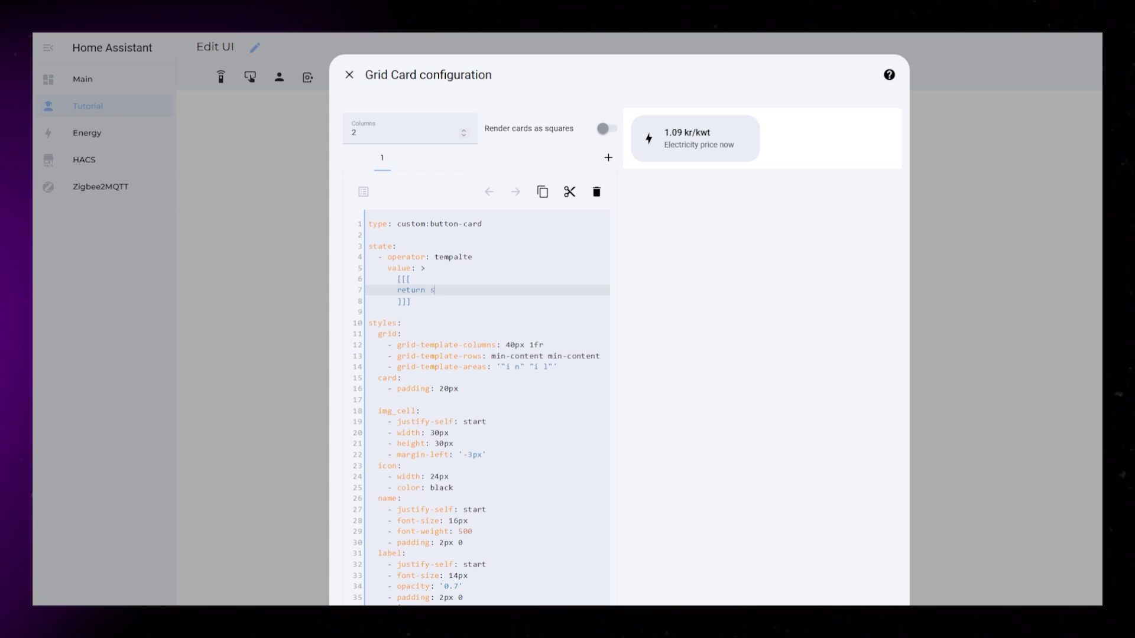
pyautogui.write("1'")
pyautogui.press('Down')
pyautogui.press('Return')
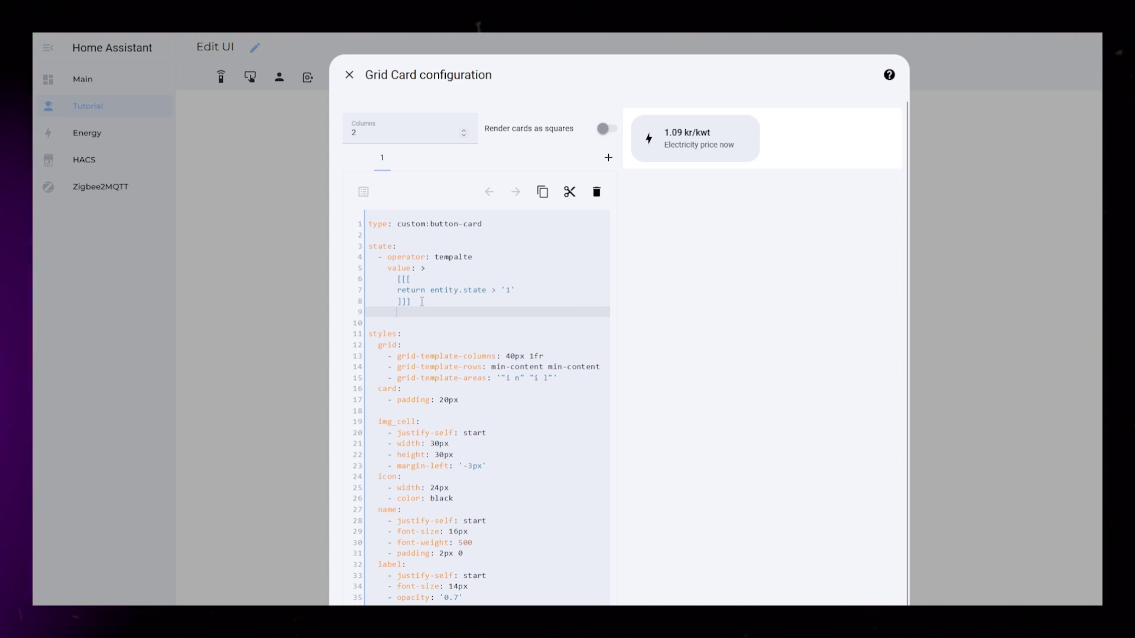
pyautogui.write('st')
pyautogui.write('  - background: red')
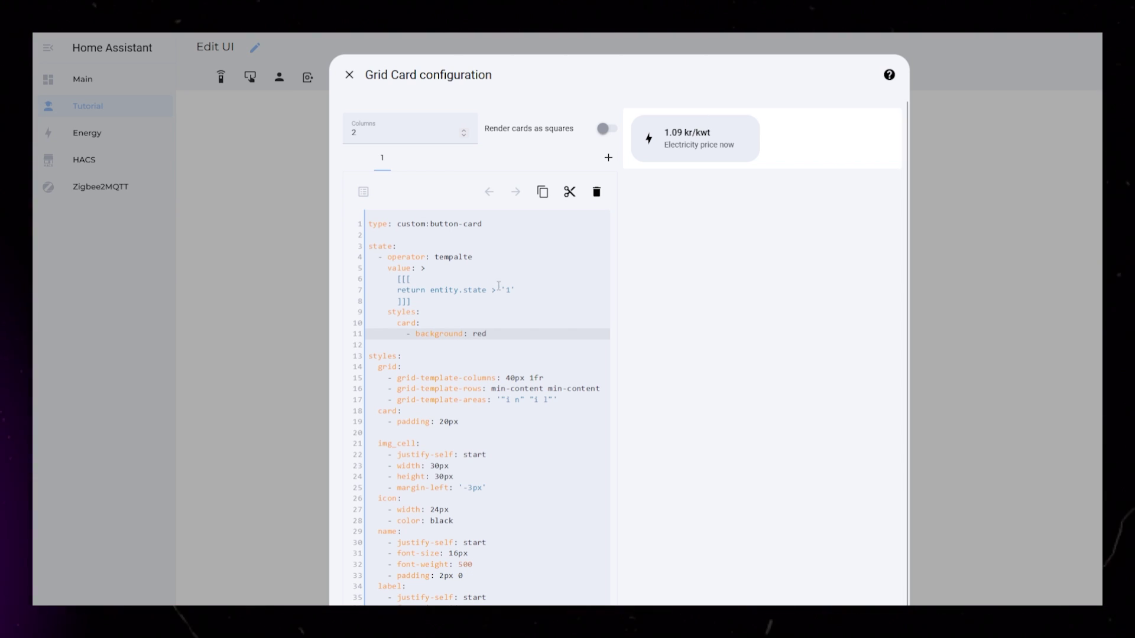
# Fix the operator spelling to 'template' and use the softer rgba(255, 143, 143, 0.5) background.
pyautogui.doubleClick(454, 257)
pyautogui.write('template')
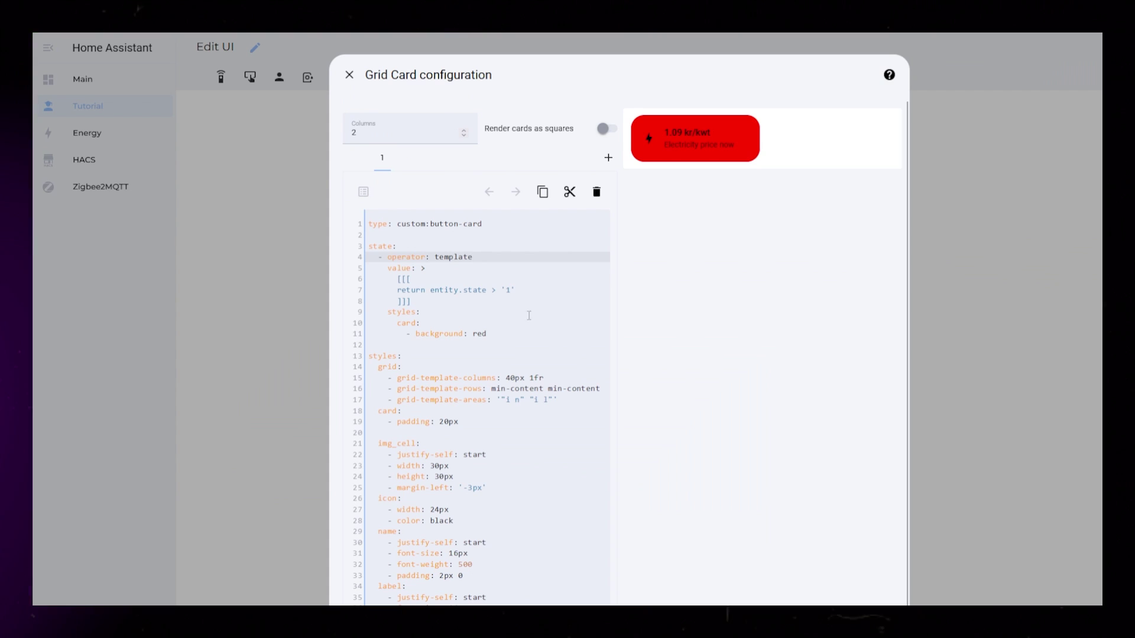
pyautogui.write('rgb(255, 143, 143)')
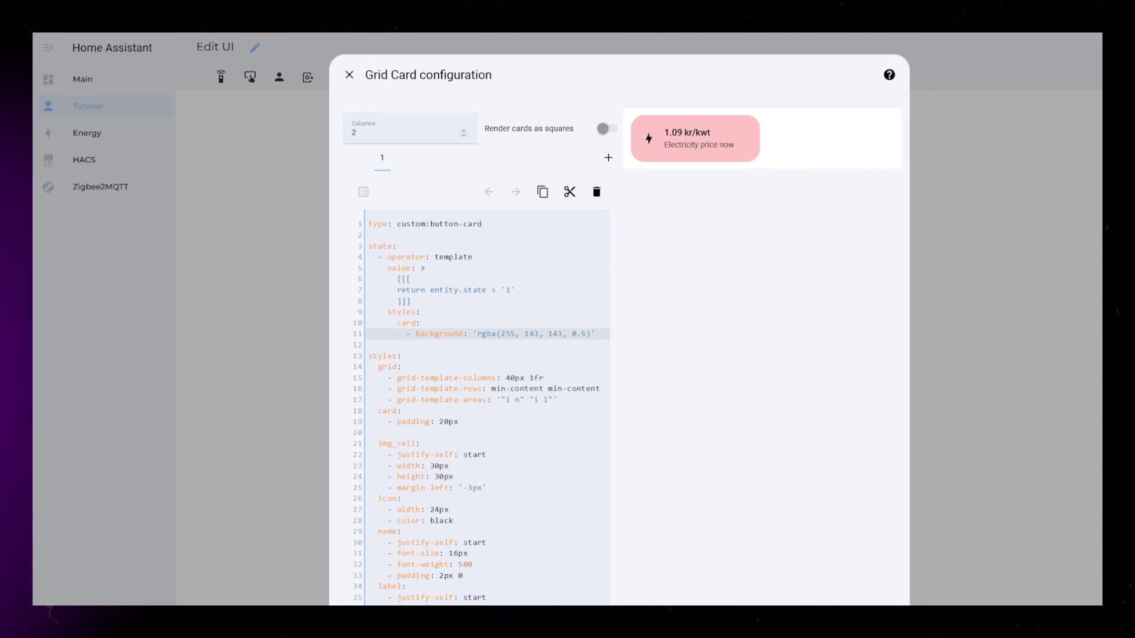
# Select the whole state block in the grid card's YAML.
pyautogui.moveTo(368, 246); pyautogui.dragTo(594, 333)
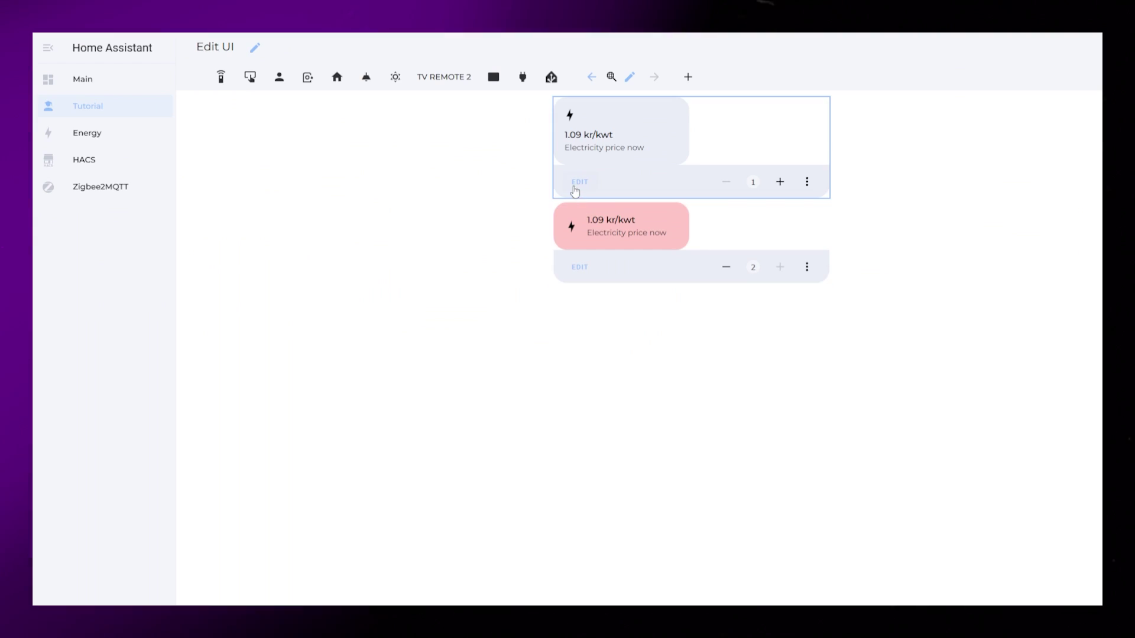